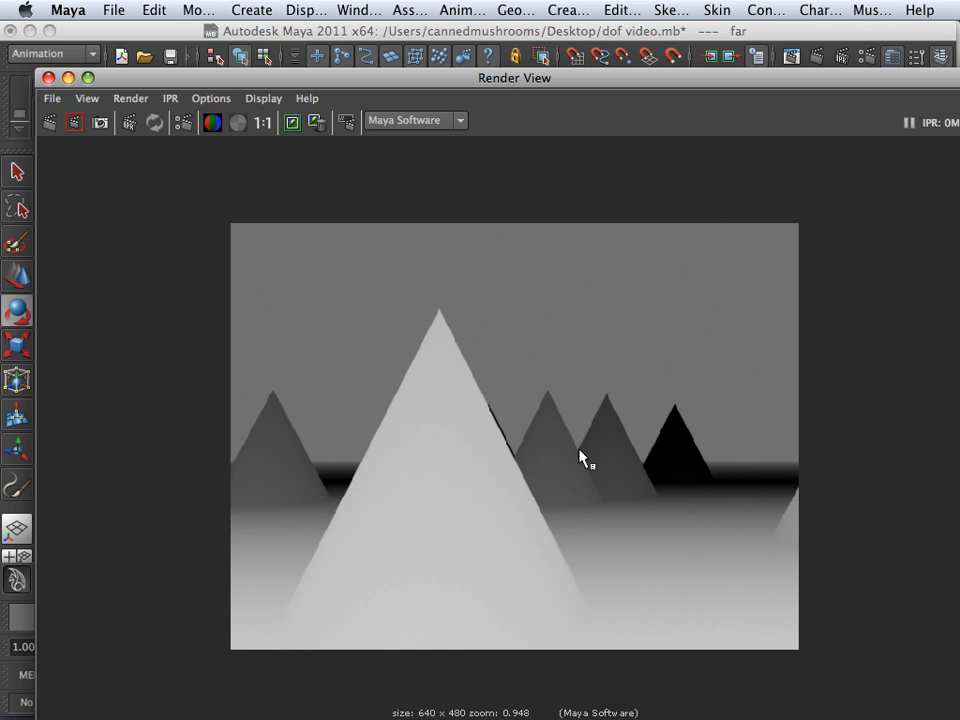
Close the render and show the scene from the side through the persp camera, with the cones and distance dimension in view.
key(space)
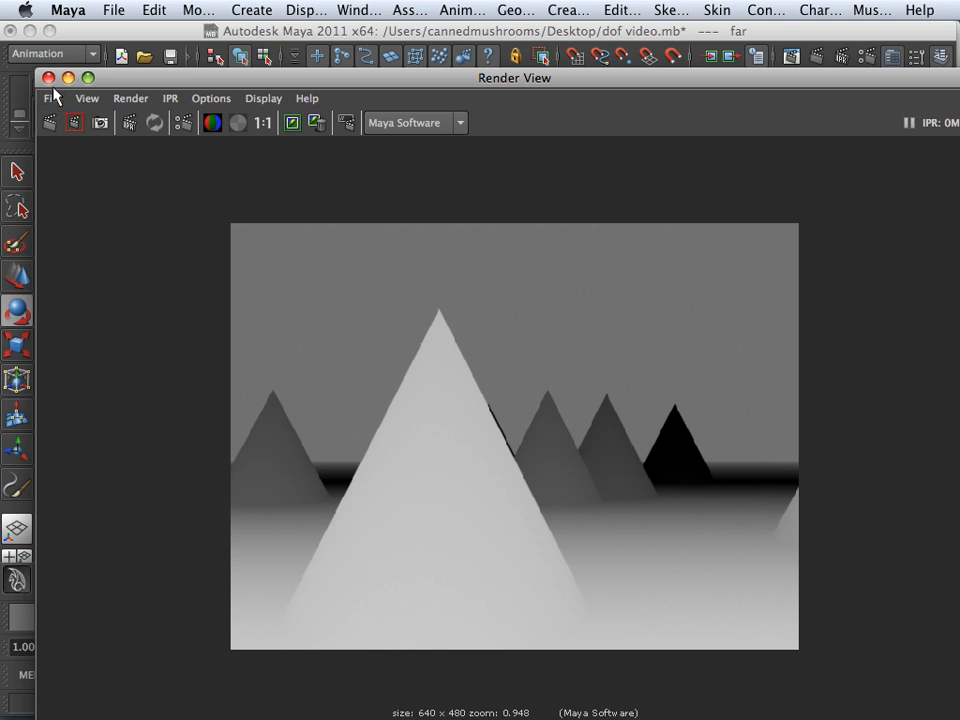
click(48, 78)
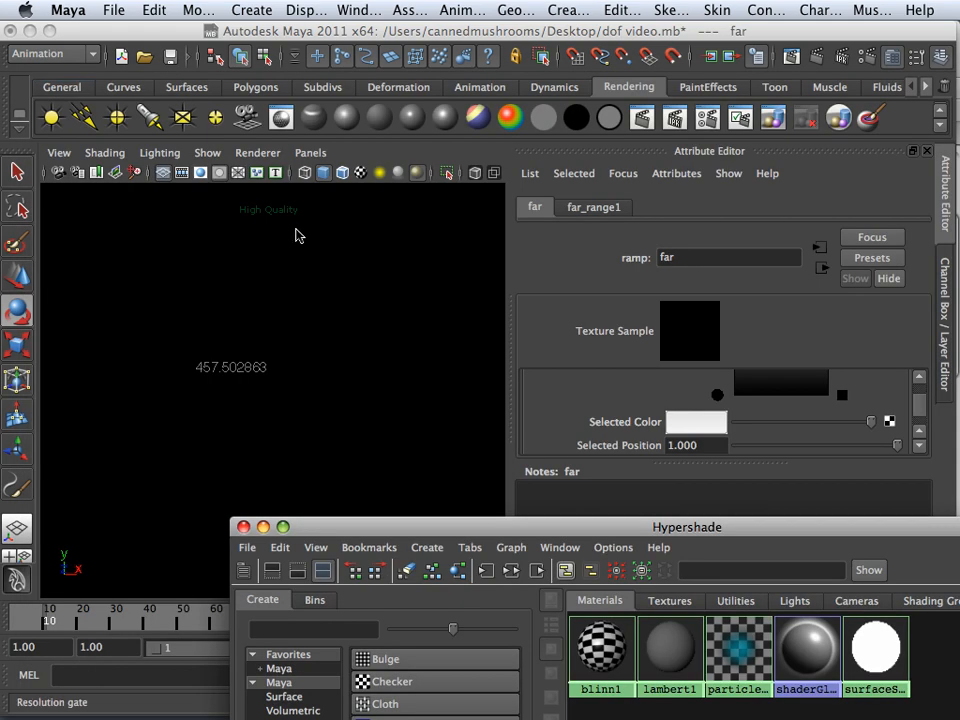
click(310, 152)
mouse_move(428, 177)
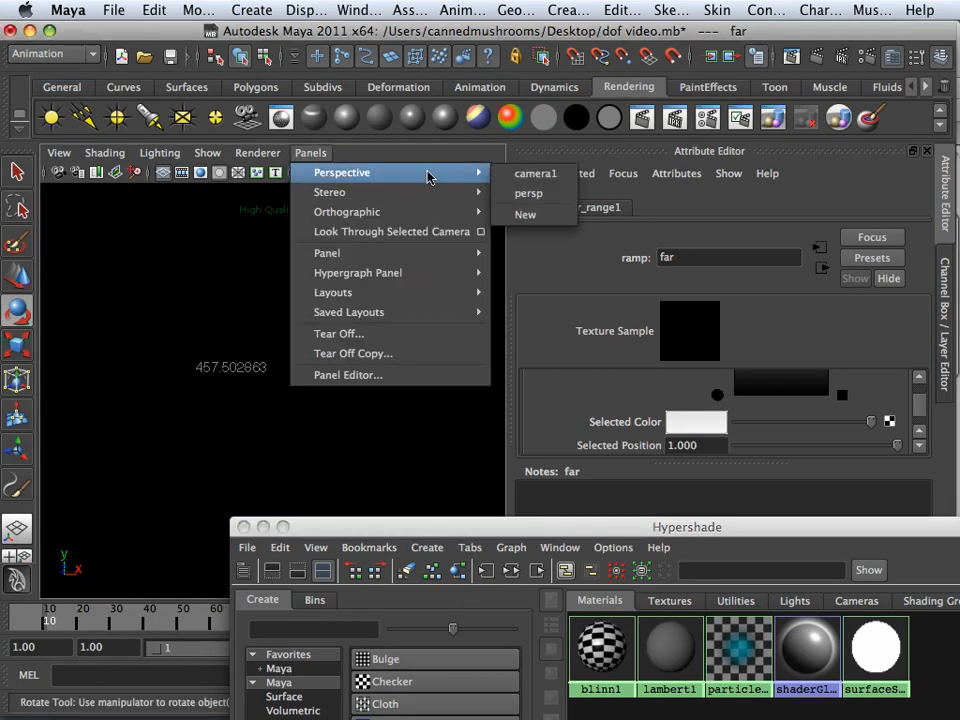
click(546, 193)
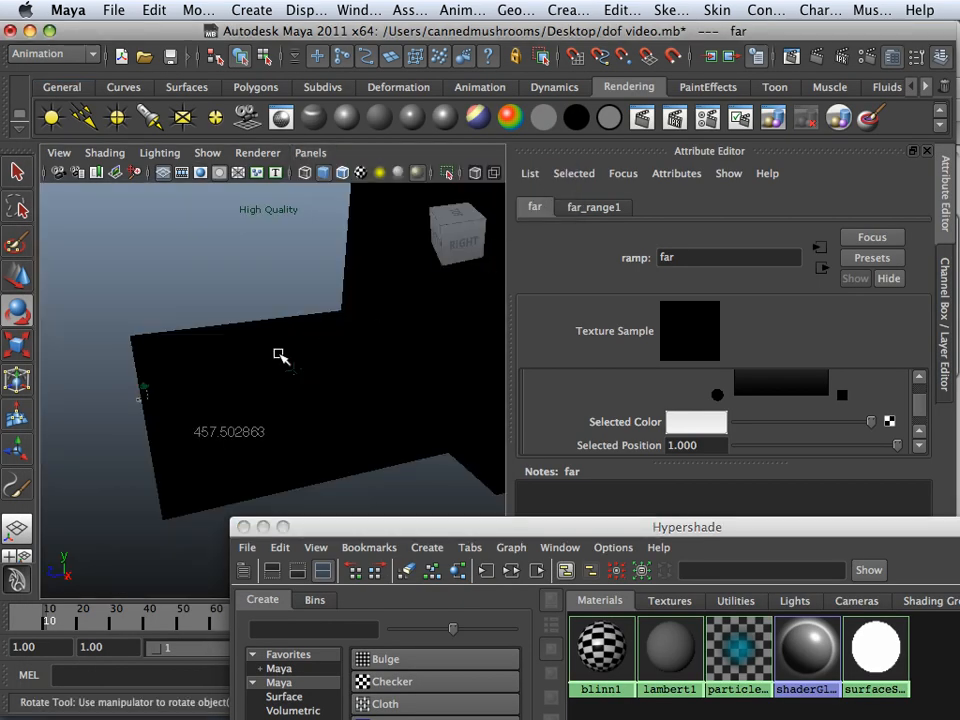
alt+drag(122, 418, 108, 369)
alt+right_drag(108, 369, 156, 380)
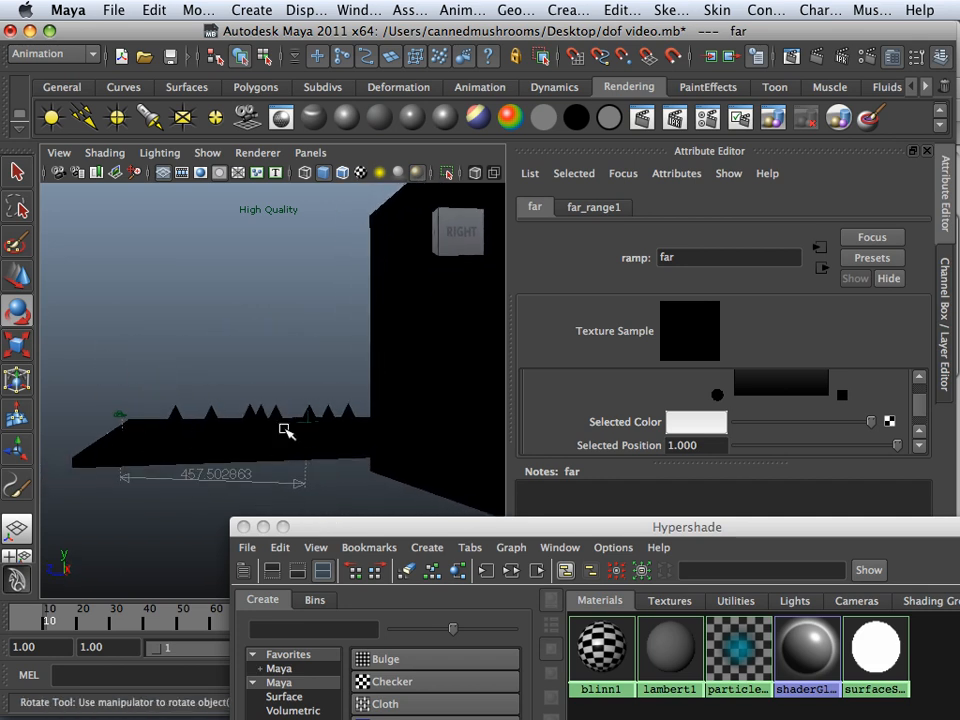
Select the florr_loc locator in the Outliner and rename its shape node to floor_locShape.
click(343, 10)
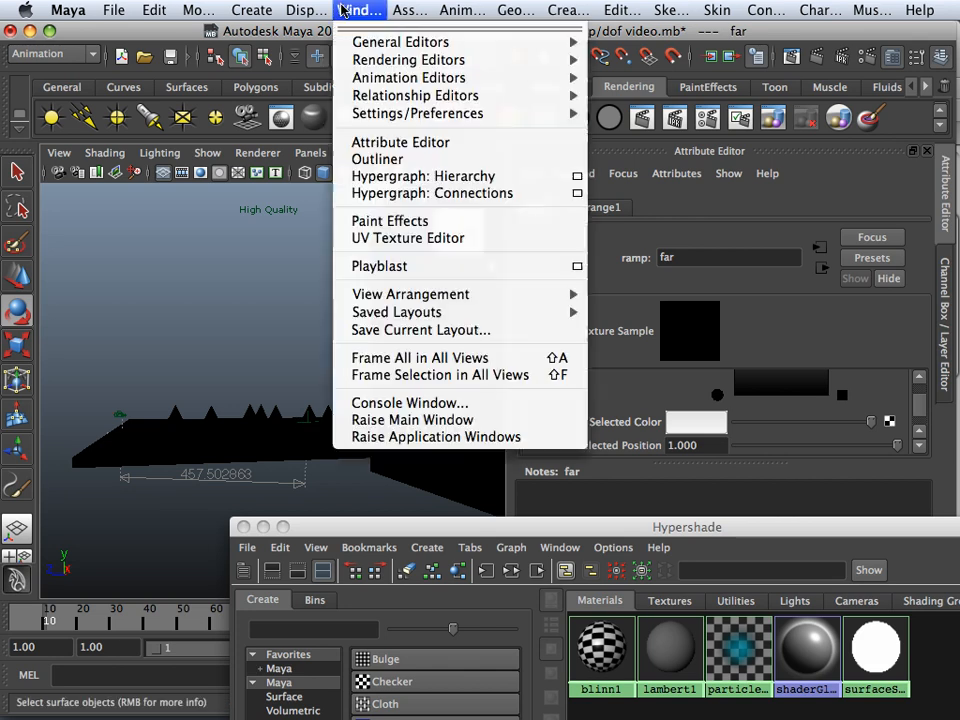
click(378, 159)
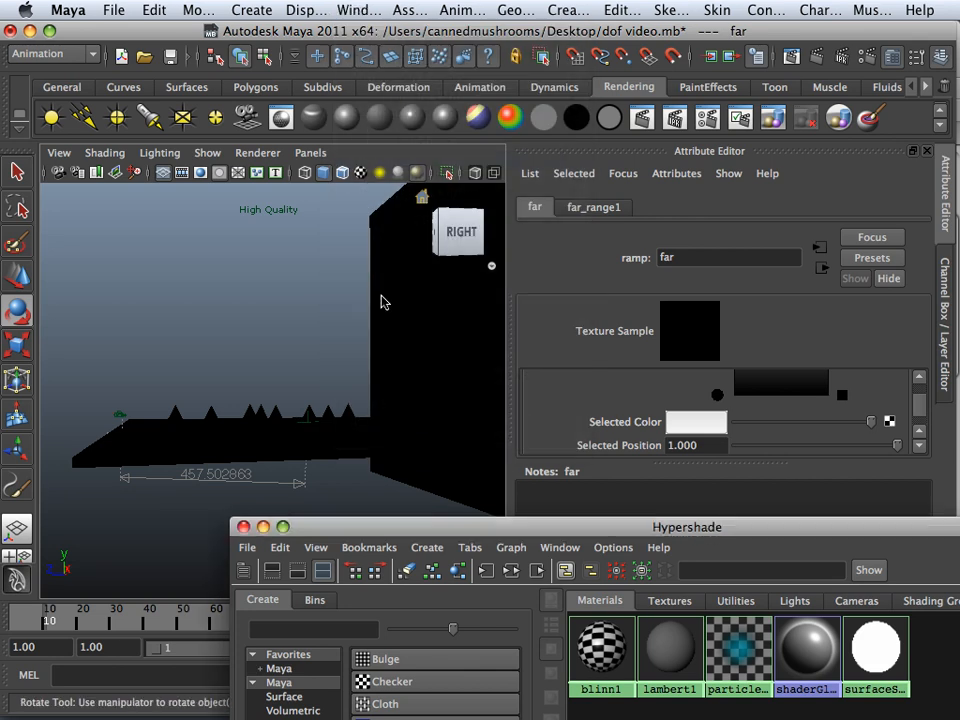
drag(782, 456, 423, 157)
scroll(409, 404, down, 2)
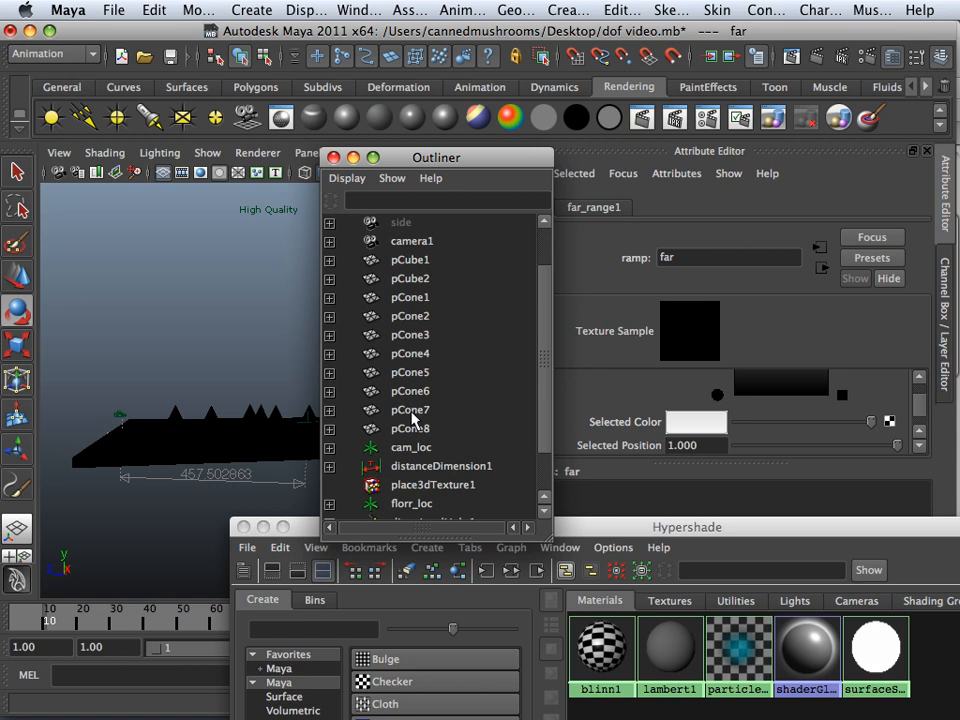
click(420, 505)
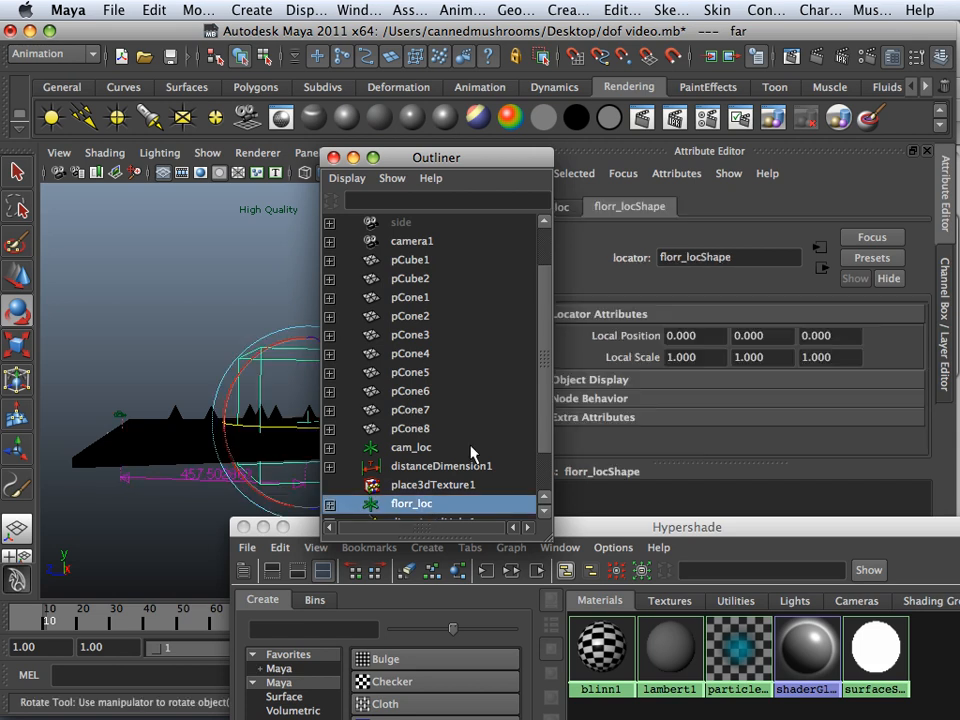
click(678, 262)
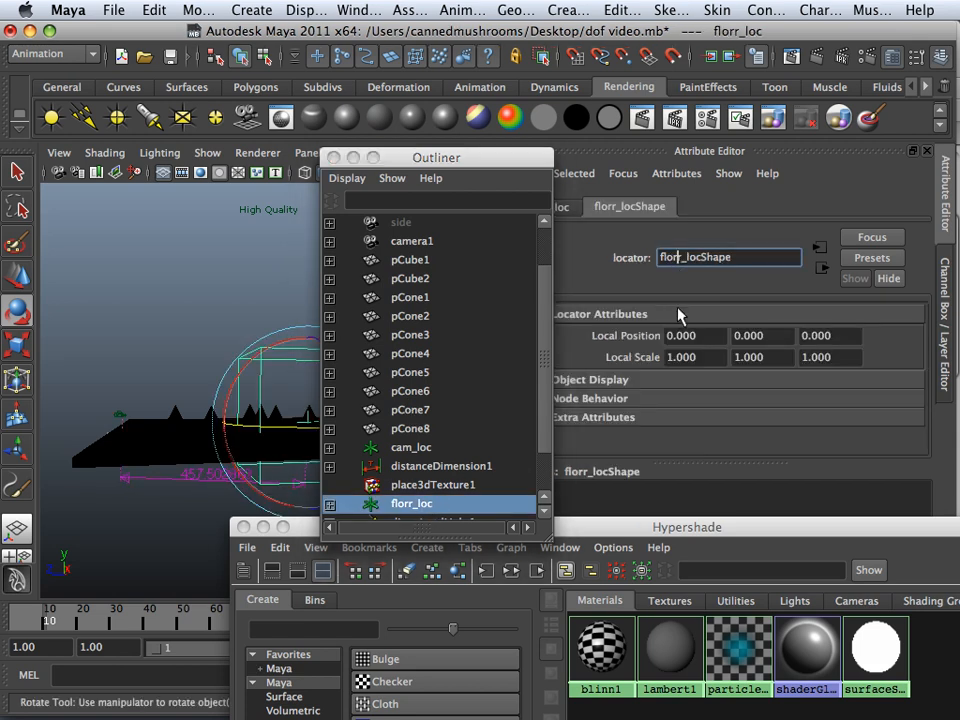
key(BackSpace)
text(o)
key(Return)
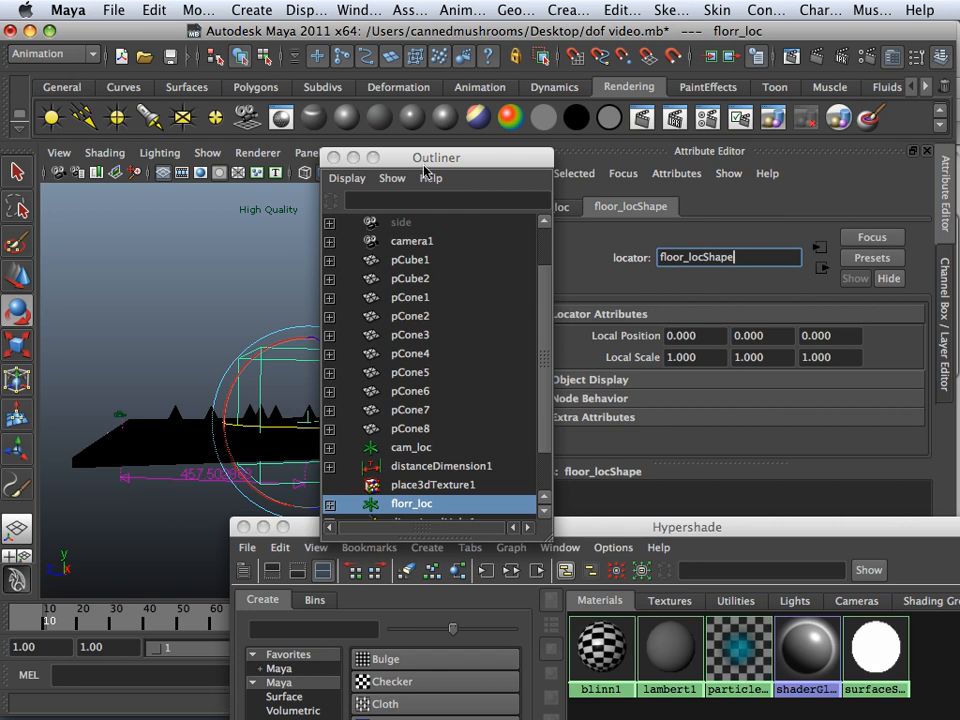
Move the florr_loc locator along the floor toward the camera, to a measured distance of about 320.
drag(440, 157, 727, 304)
click(14, 274)
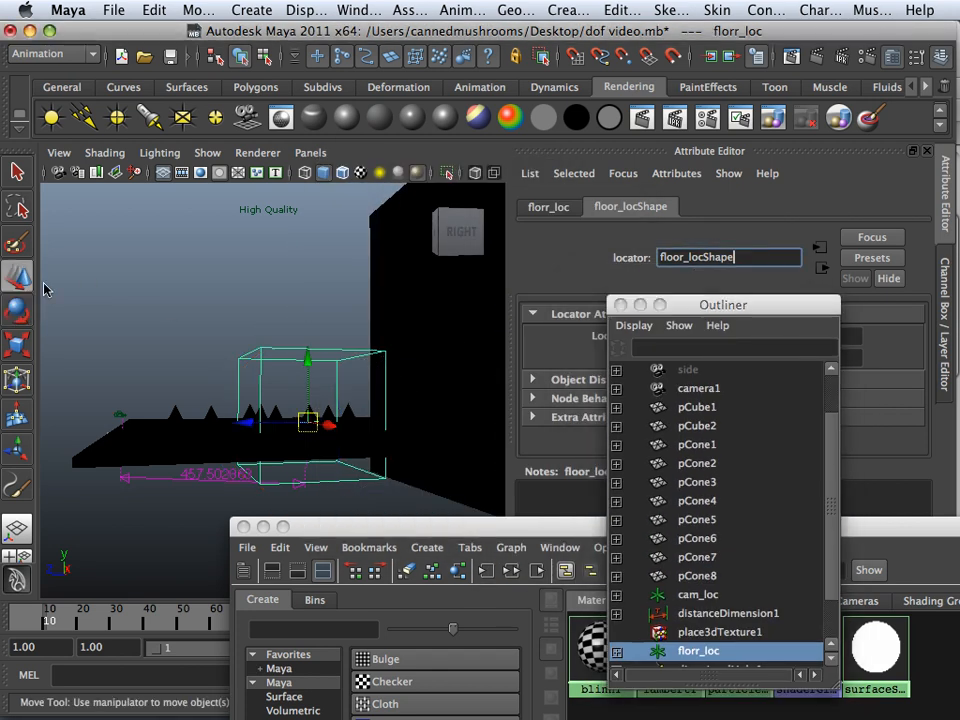
drag(305, 418, 195, 424)
alt+drag(232, 373, 221, 392)
alt+right_drag(221, 392, 257, 416)
alt+drag(258, 418, 272, 387)
key(space)
key(space)
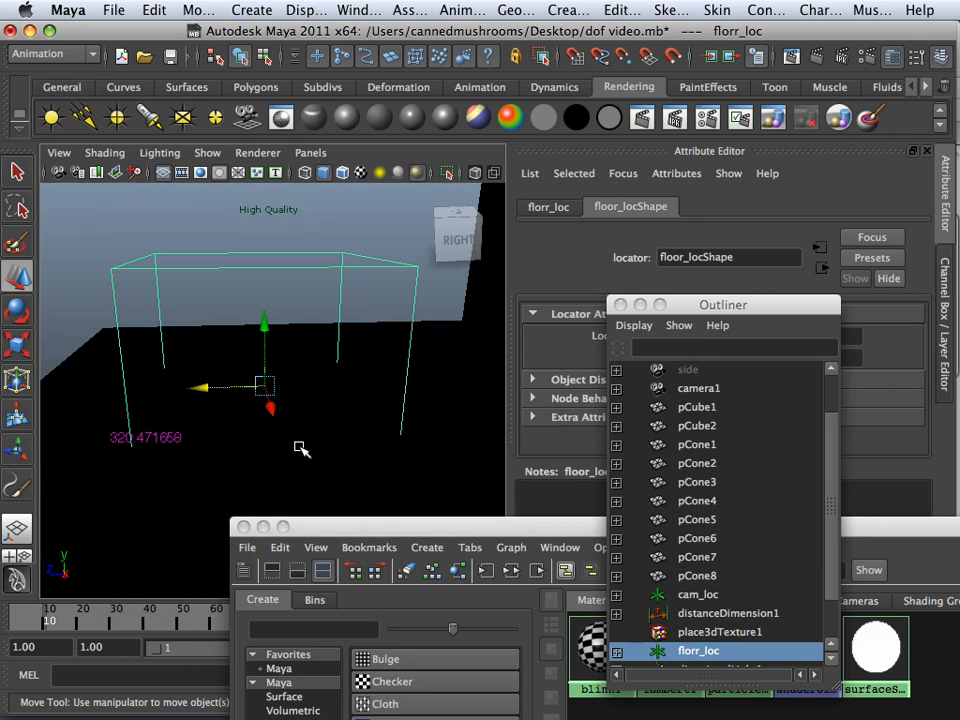
Render the current frame through camera1 to check the shifted focus point, and close the render.
click(311, 153)
mouse_move(483, 176)
click(545, 174)
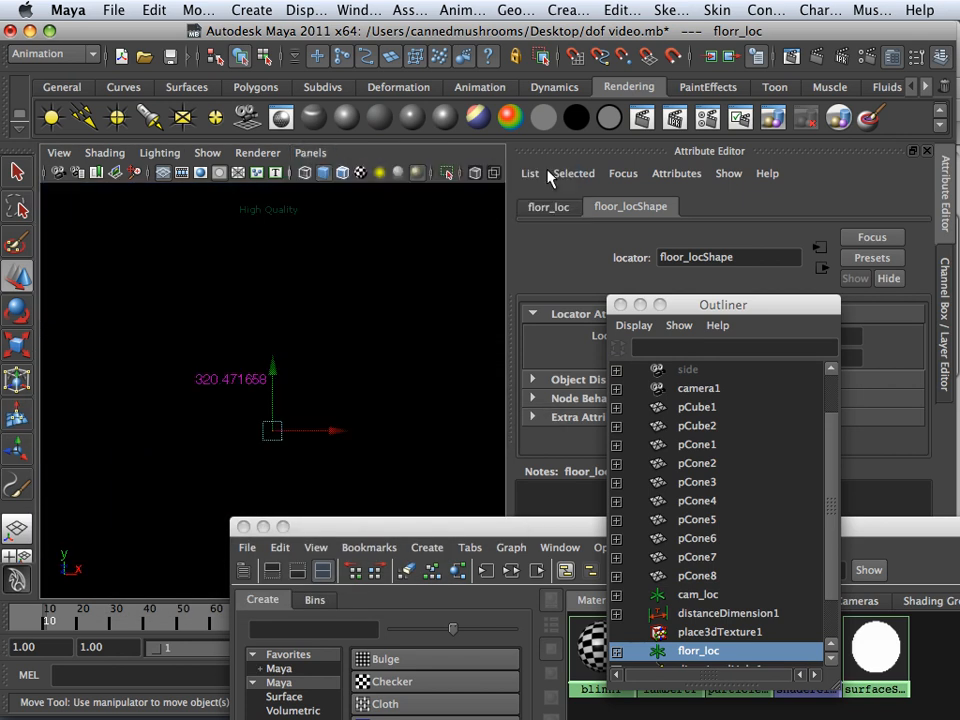
click(642, 118)
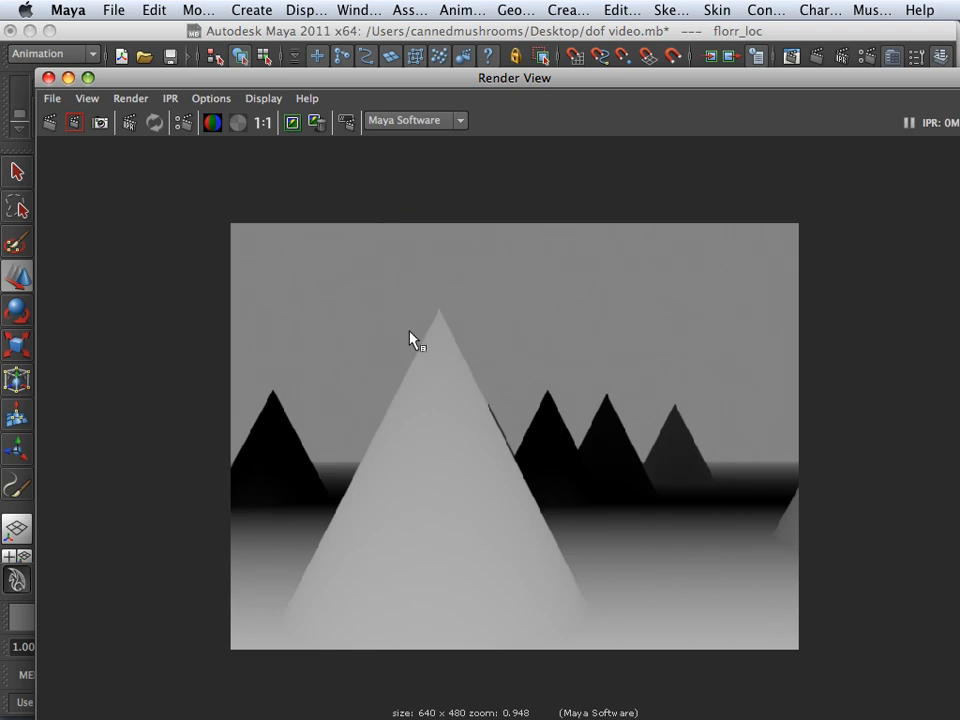
click(47, 79)
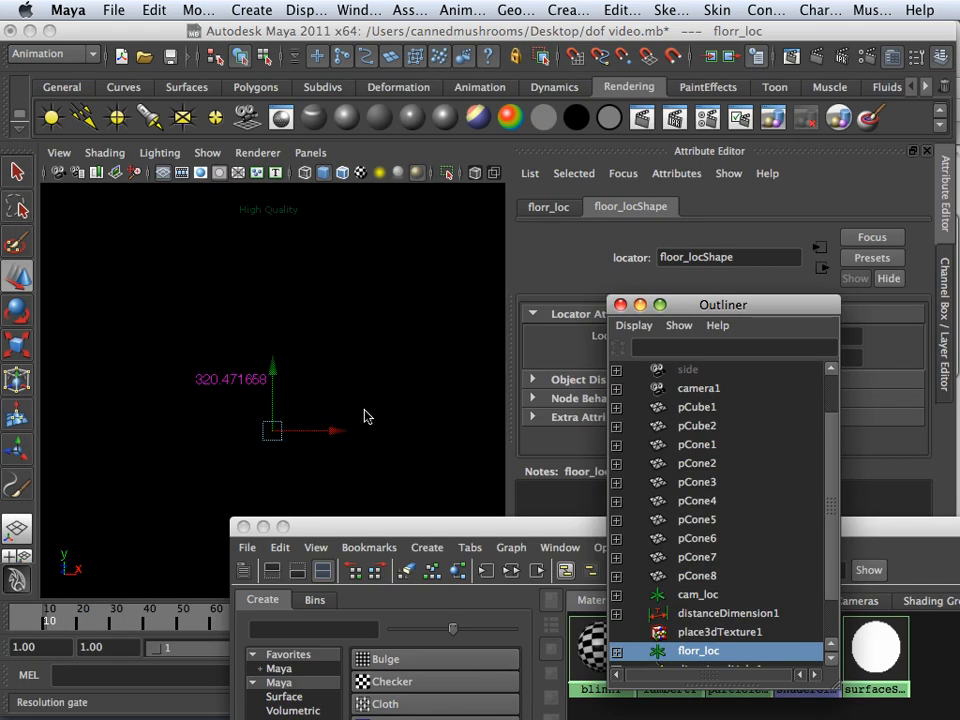
Select scale_node in the Hypershade network and set its Scale X, Y and Z to 30.
drag(430, 540, 106, 118)
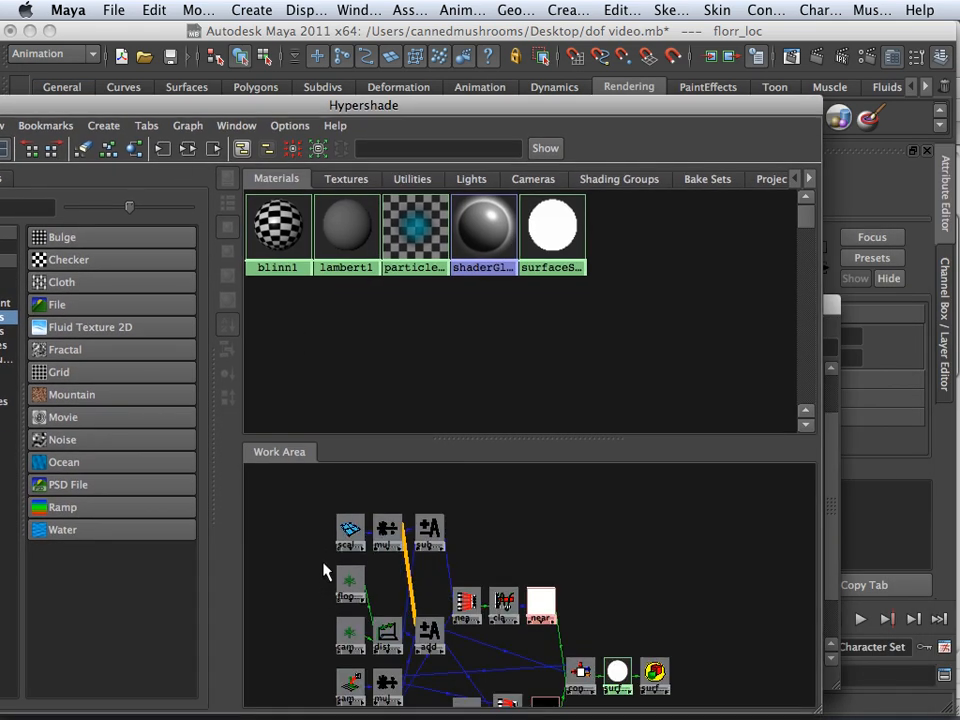
click(345, 527)
drag(563, 100, 198, 73)
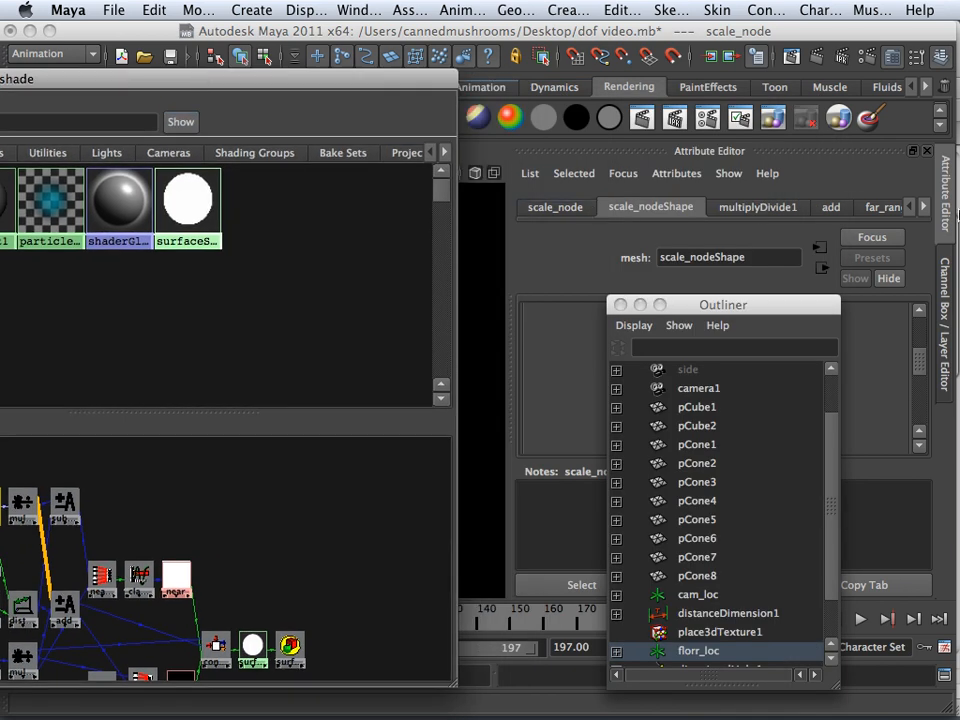
click(942, 58)
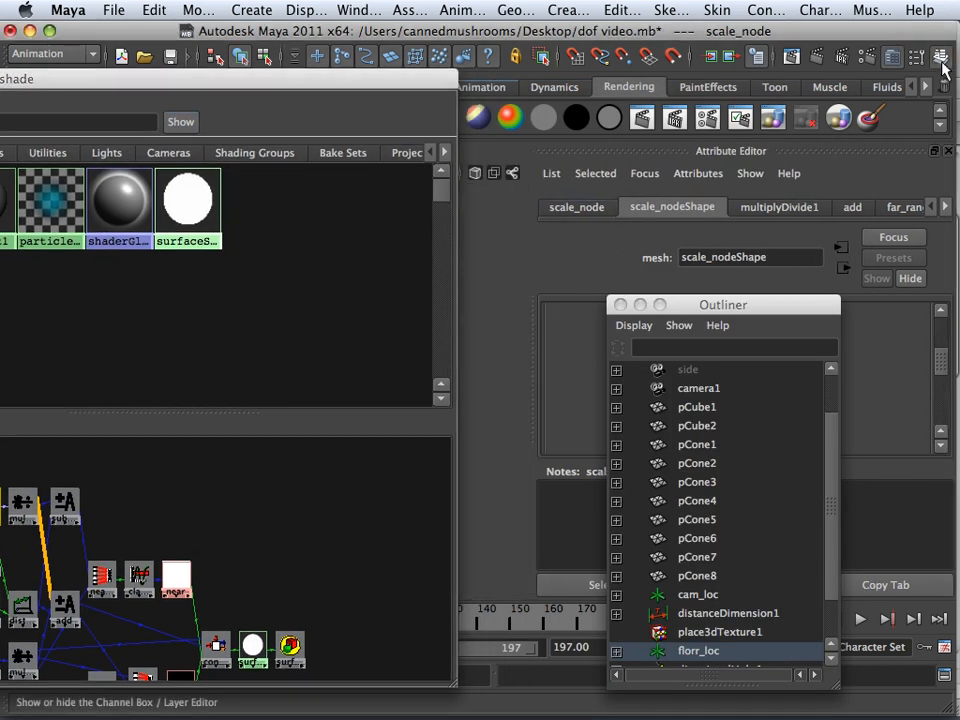
drag(869, 318, 874, 348)
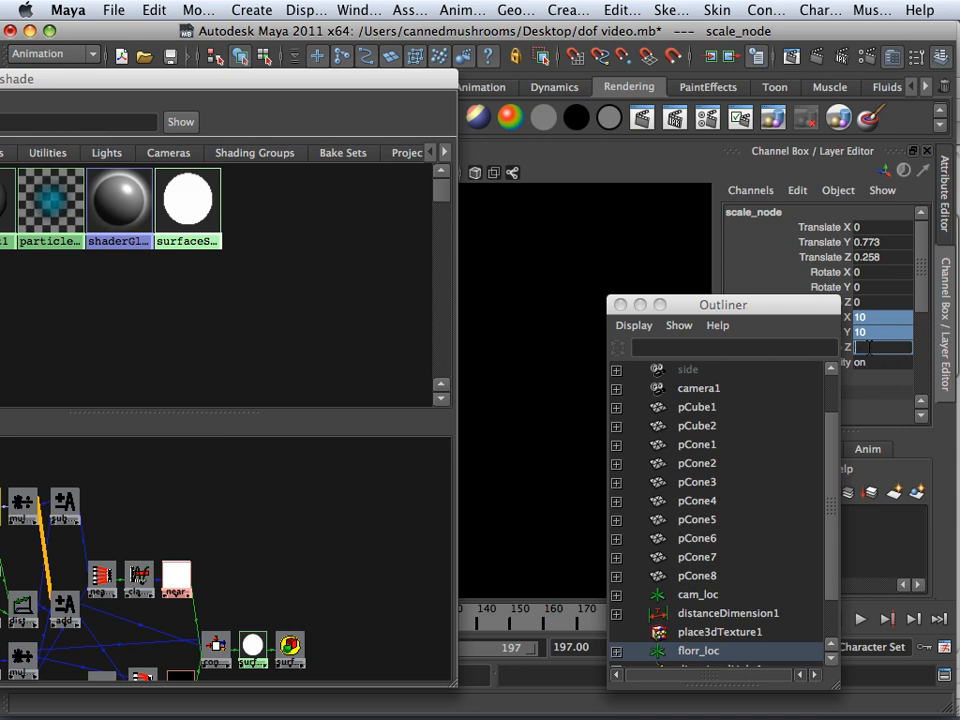
text(30)
key(Return)
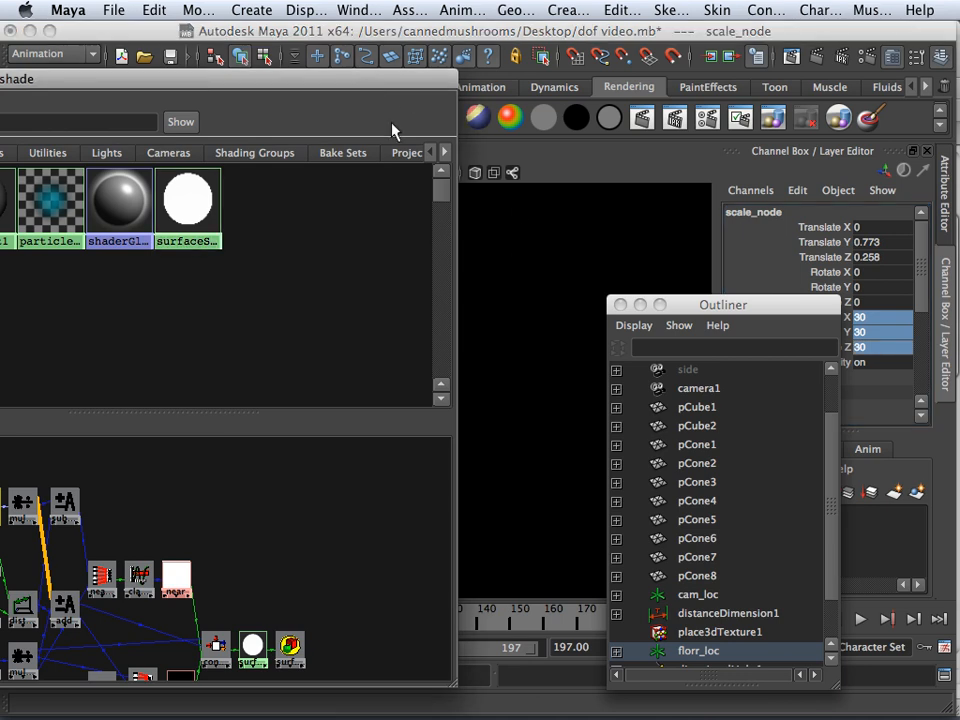
Render the frame again to check the effect of the larger scale_node on the focus range, and close the render.
drag(392, 86, 467, 334)
click(492, 237)
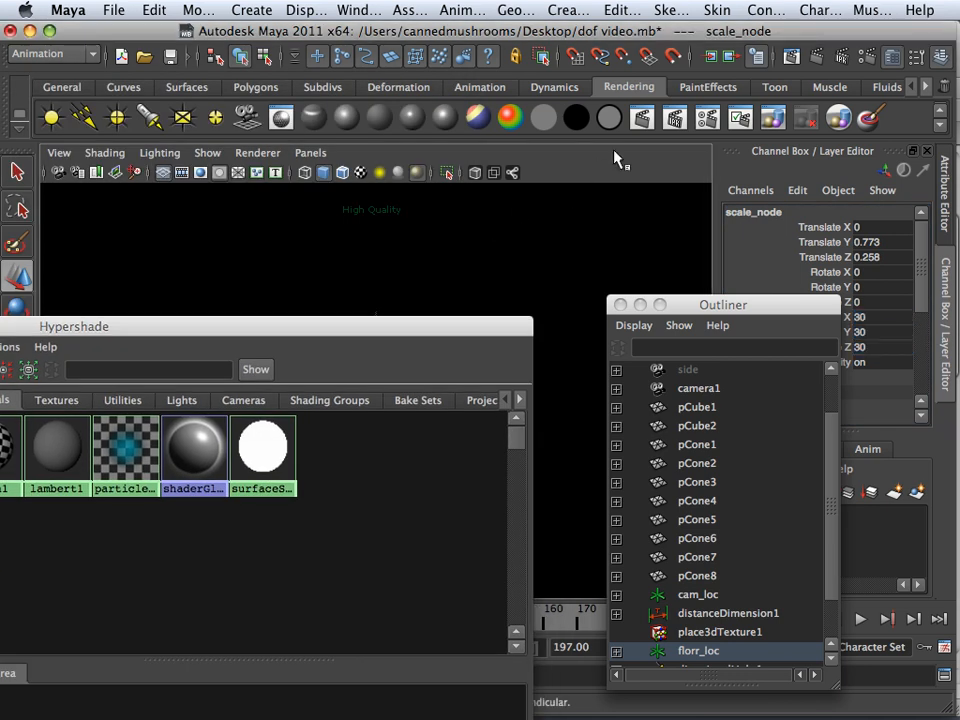
click(642, 117)
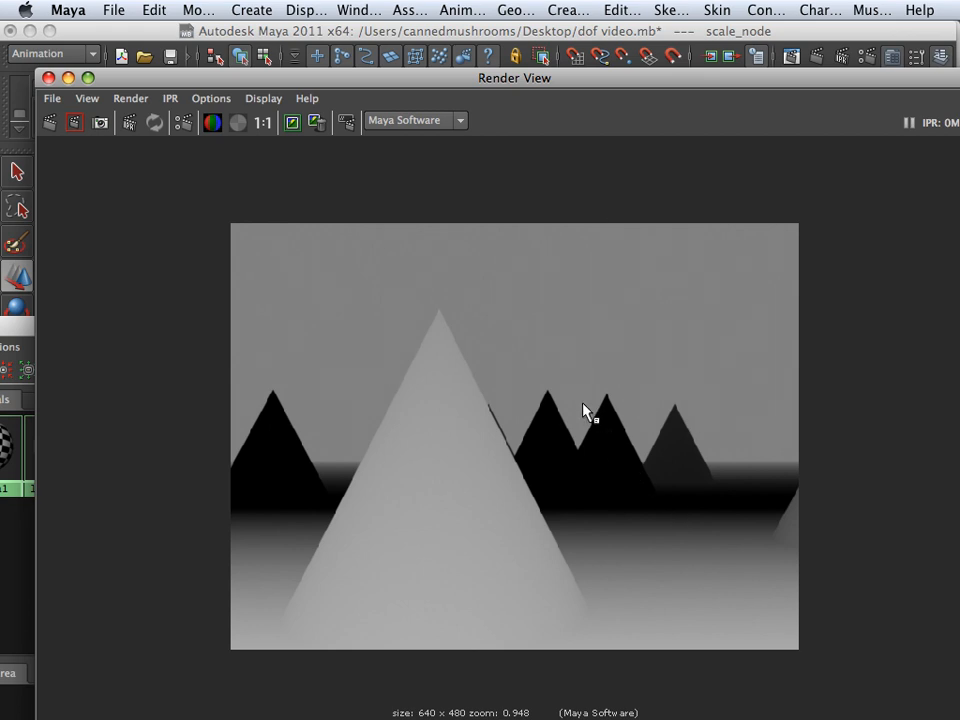
click(48, 78)
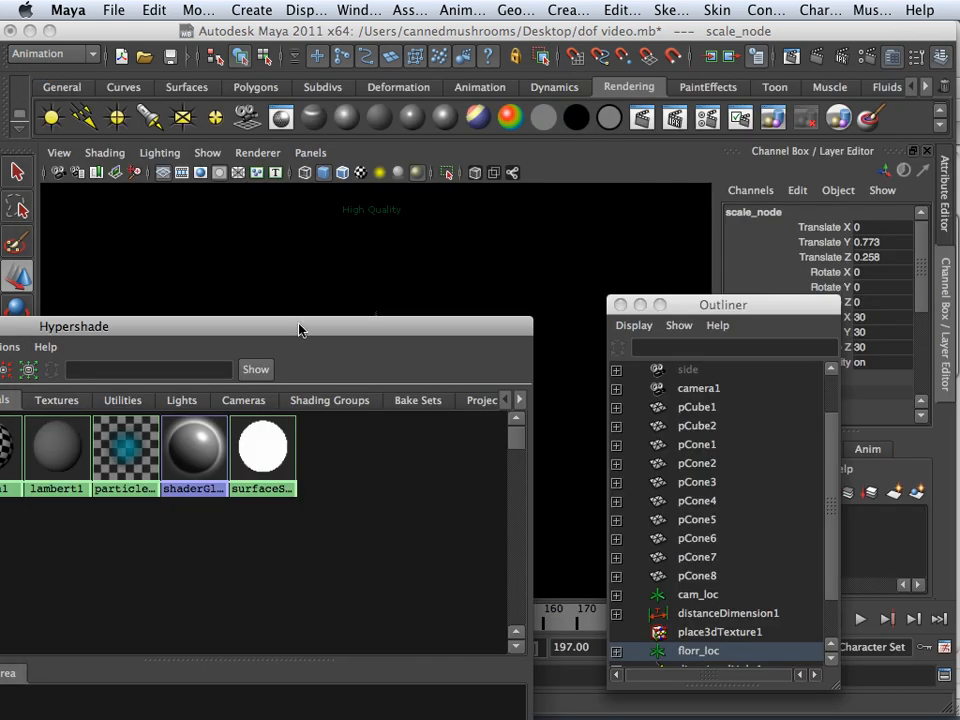
Return to the maximized persp view and set the timeline to frame 1.
drag(300, 330, 512, 598)
key(space)
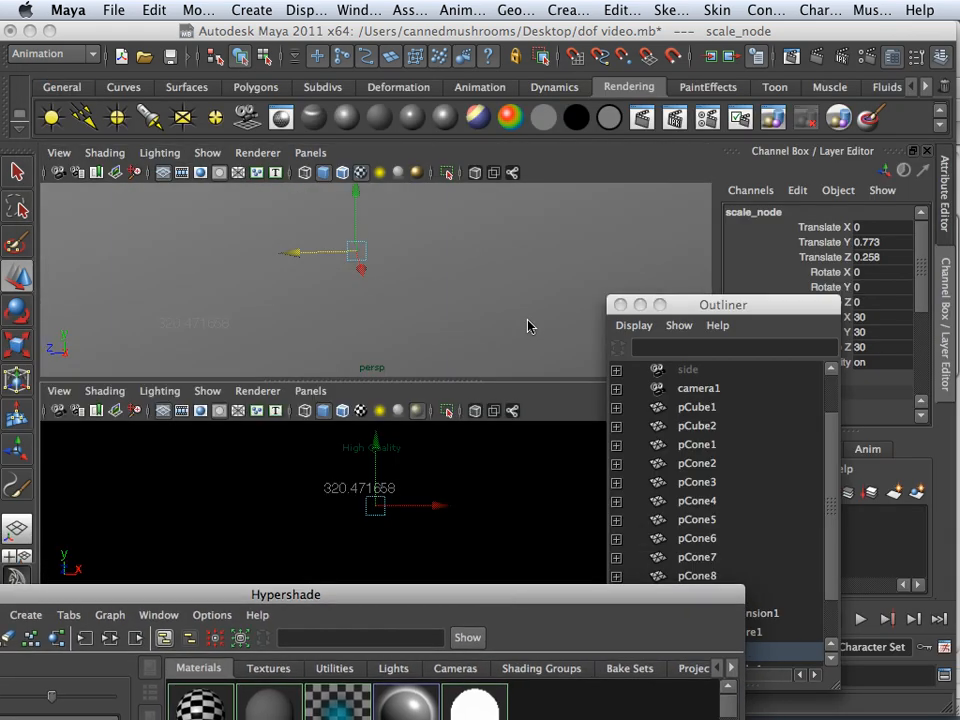
key(space)
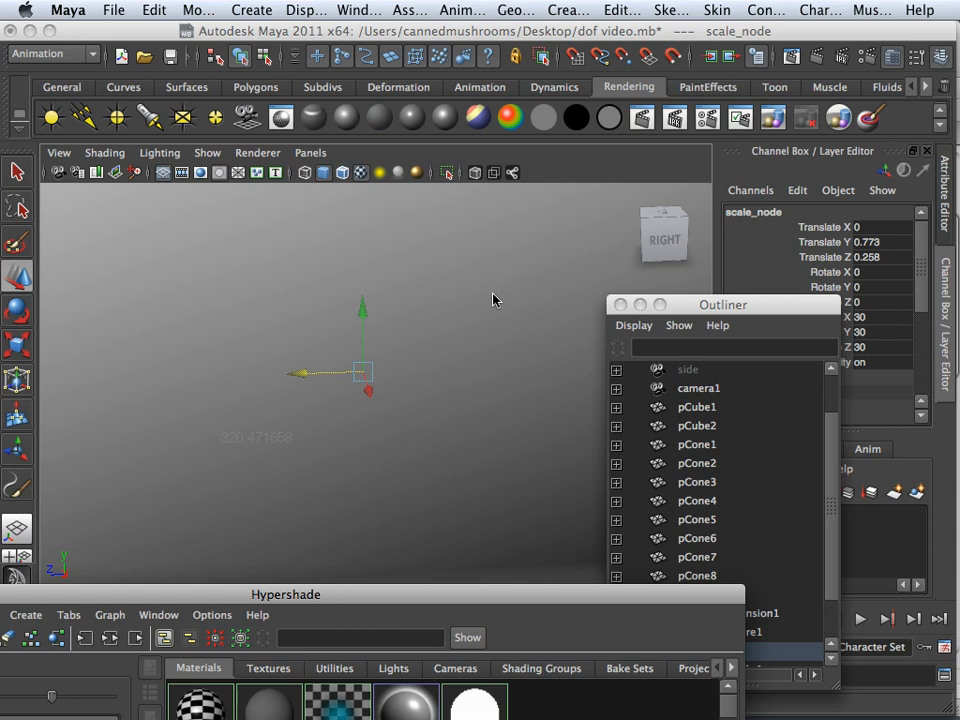
drag(100, 598, 825, 212)
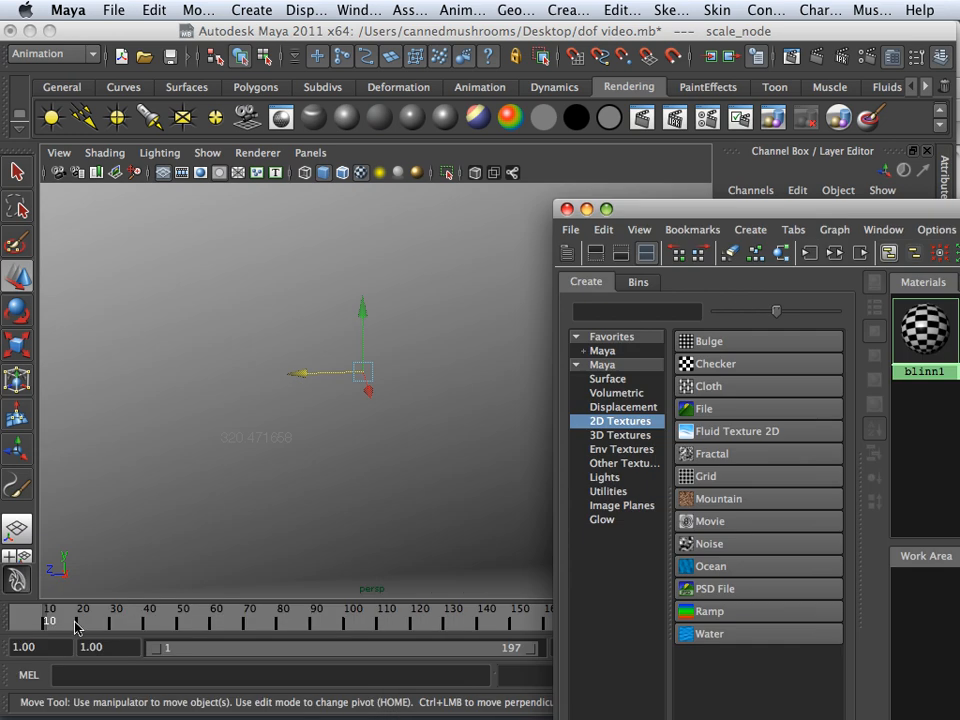
drag(75, 627, 6, 628)
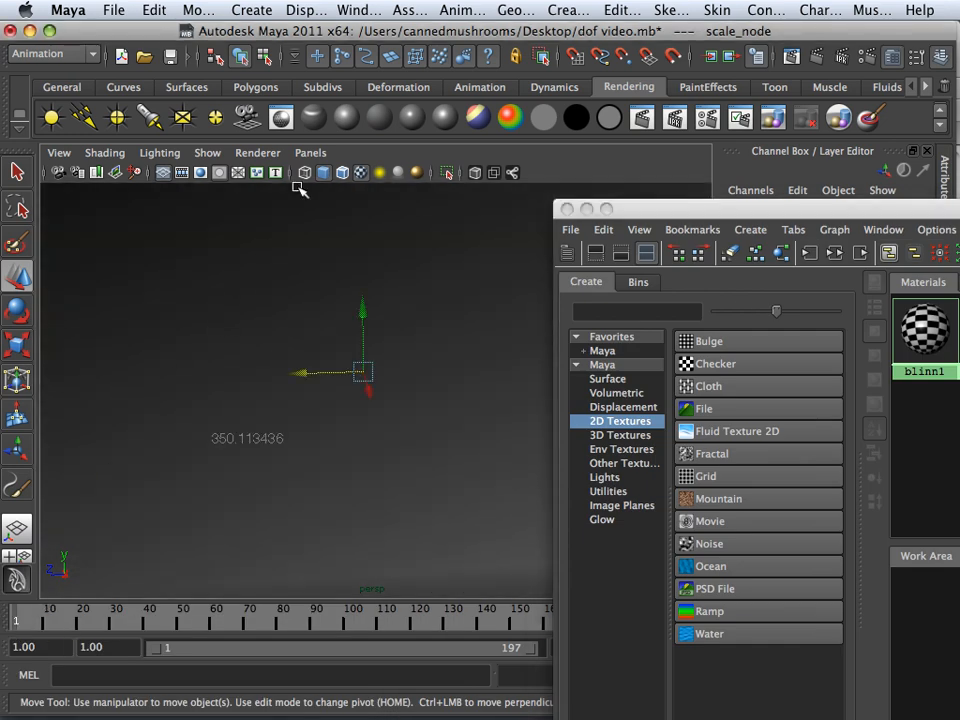
Examine the scale_node cube and its shading around the floor locator through the persp camera.
click(310, 153)
mouse_move(487, 172)
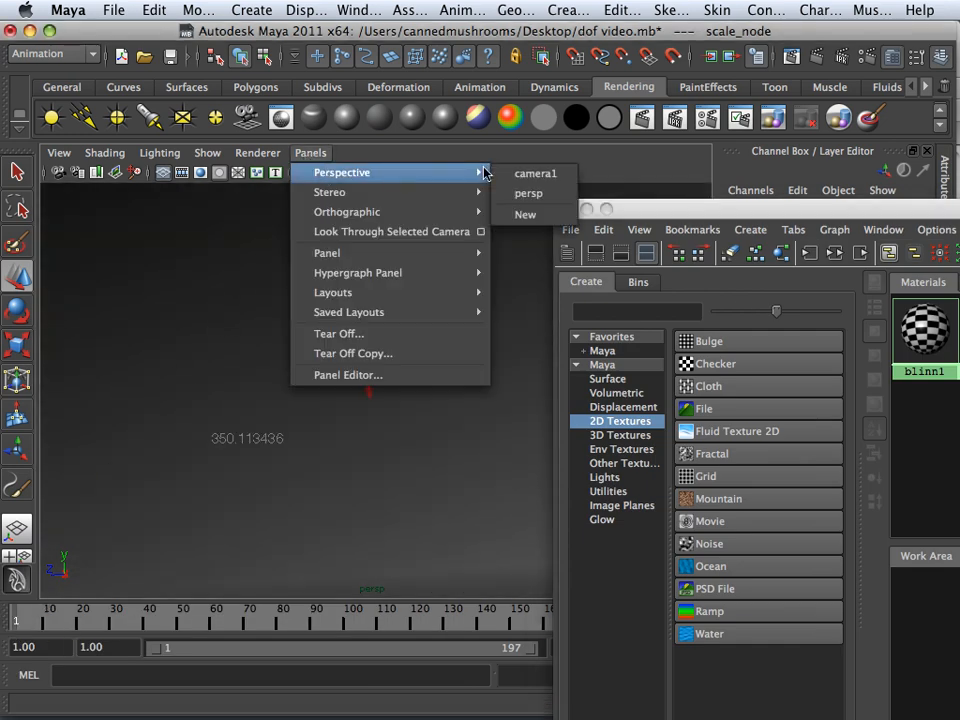
click(529, 193)
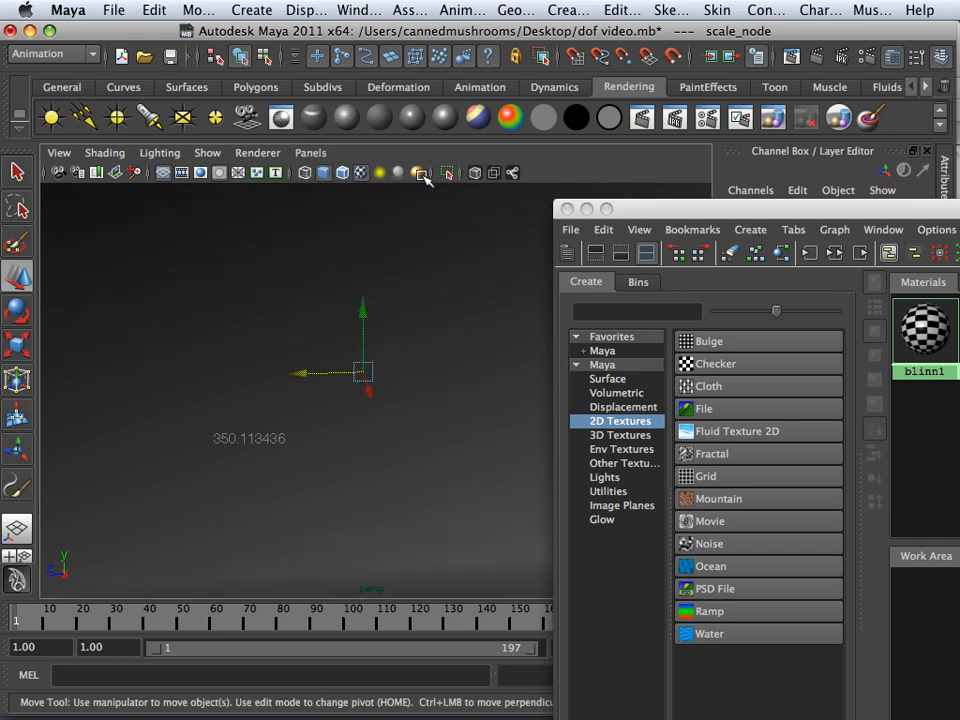
click(312, 153)
mouse_move(360, 178)
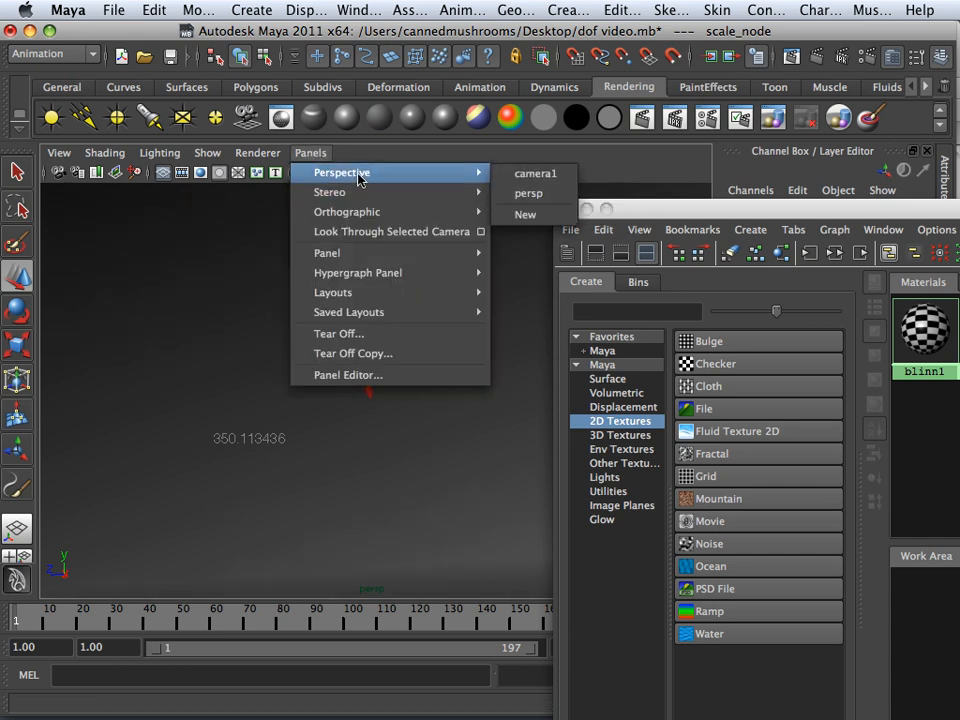
click(529, 193)
scroll(371, 326, down, 10)
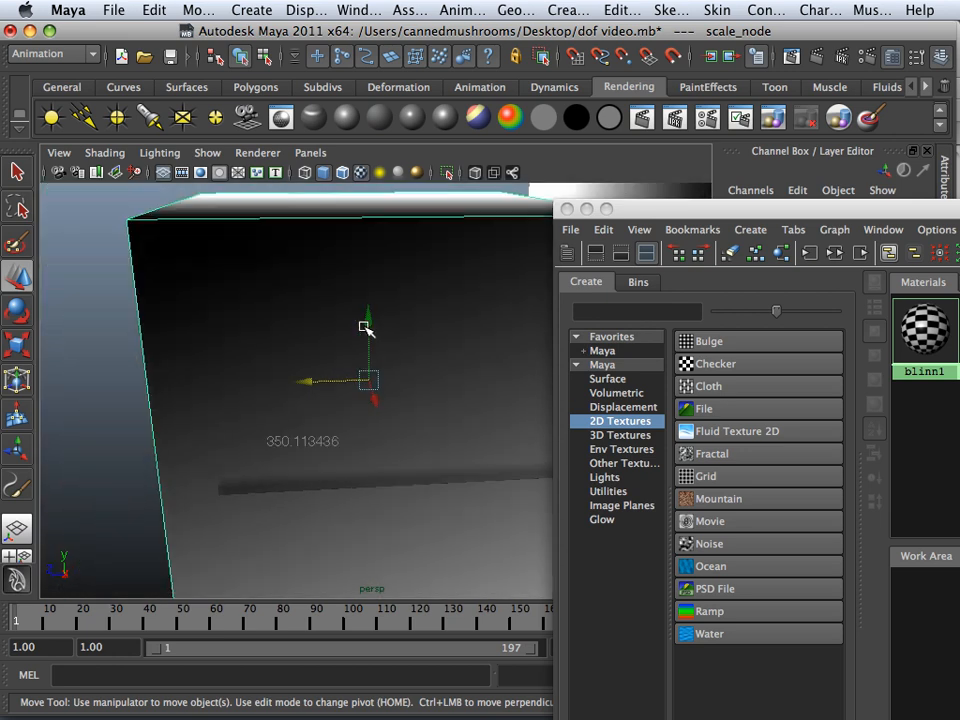
scroll(329, 327, up, 6)
scroll(331, 328, down, 4)
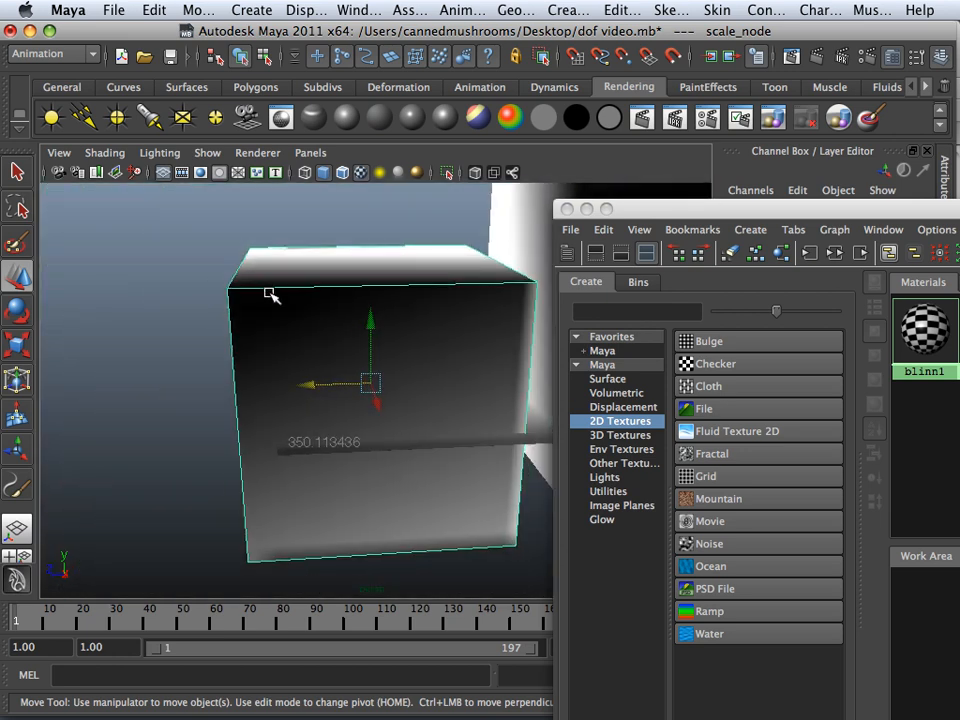
alt+drag(214, 306, 216, 306)
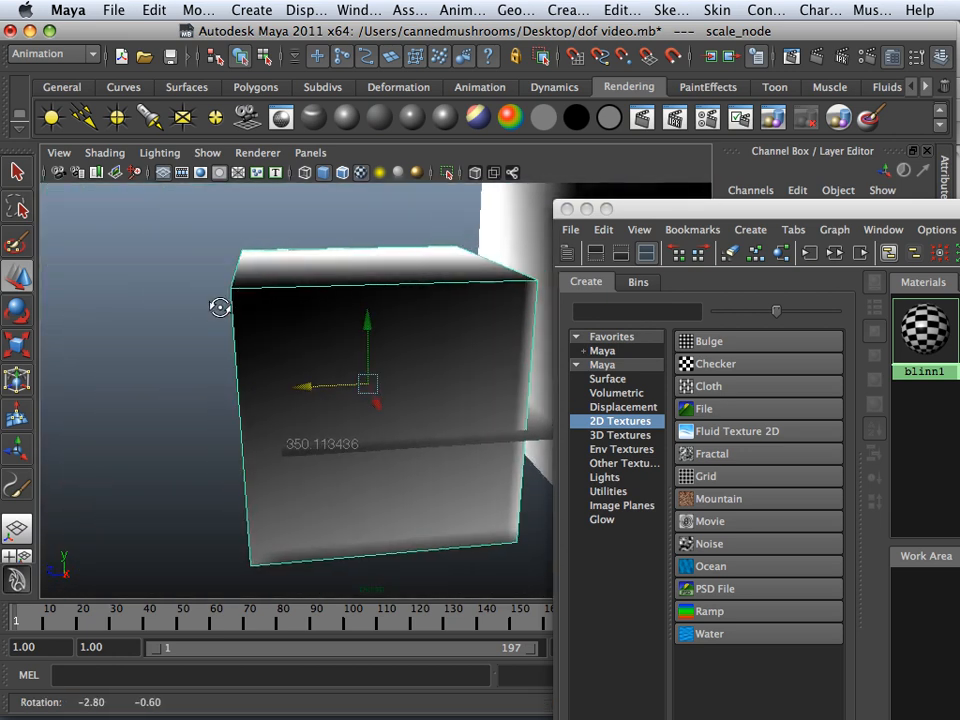
alt+right_drag(216, 306, 586, 453)
alt+right_drag(232, 437, 107, 364)
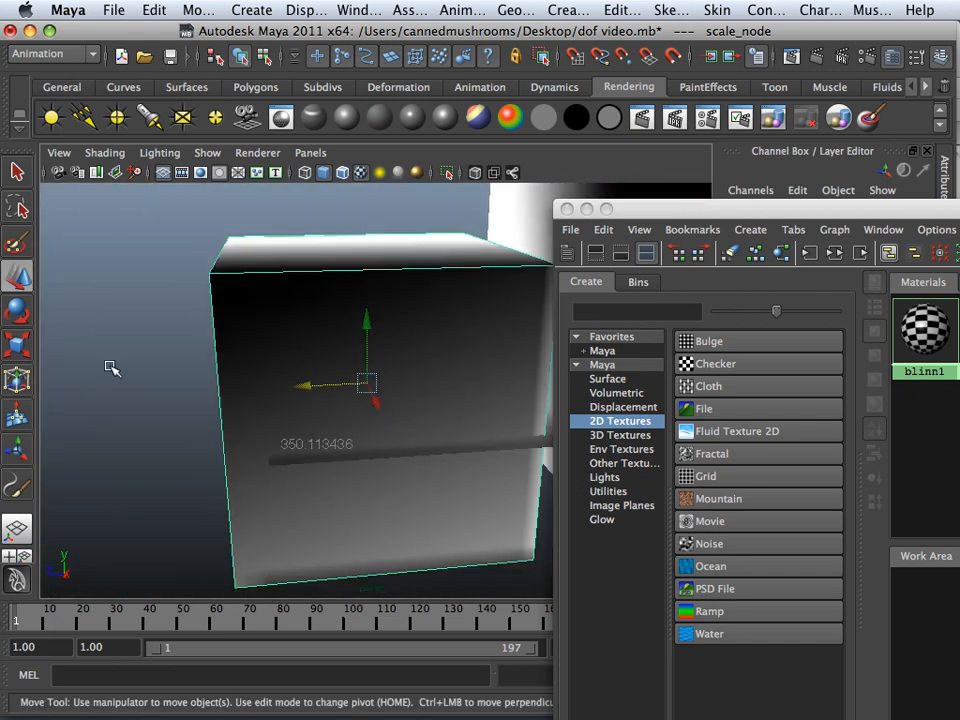
Hide the scale_node cube by turning off Visibility in scale_nodeShape's Object Display attributes.
drag(796, 213, 588, 633)
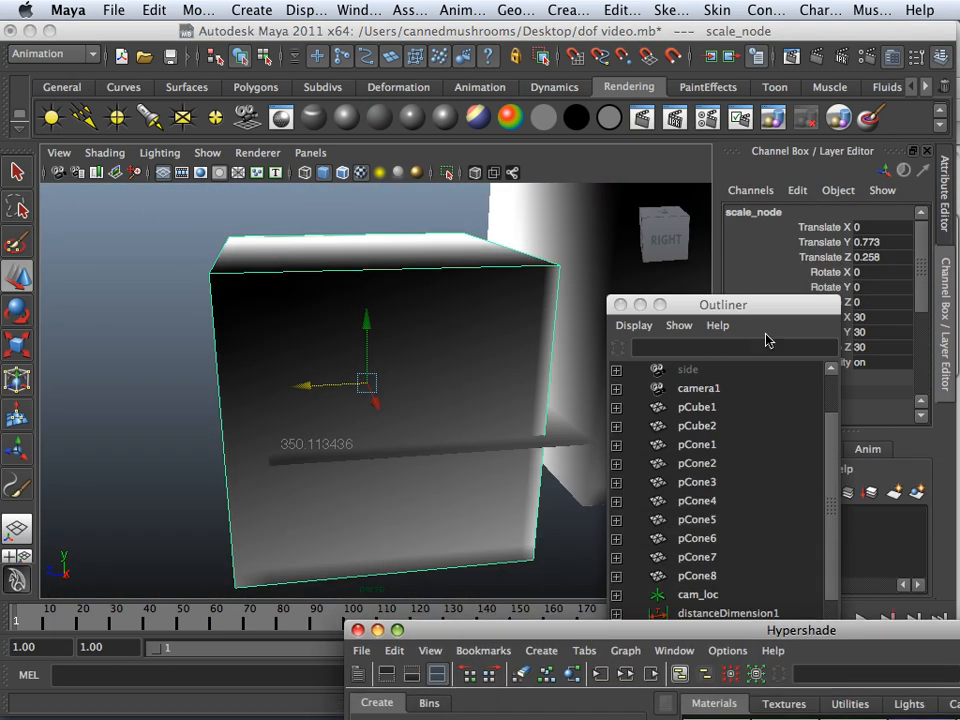
drag(773, 306, 511, 302)
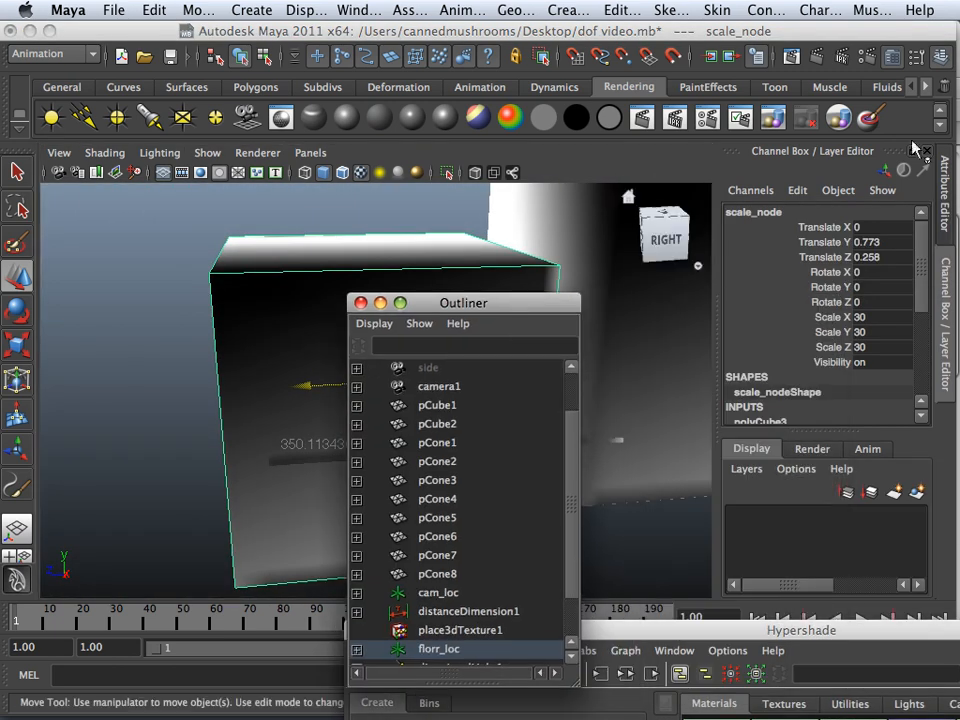
click(889, 63)
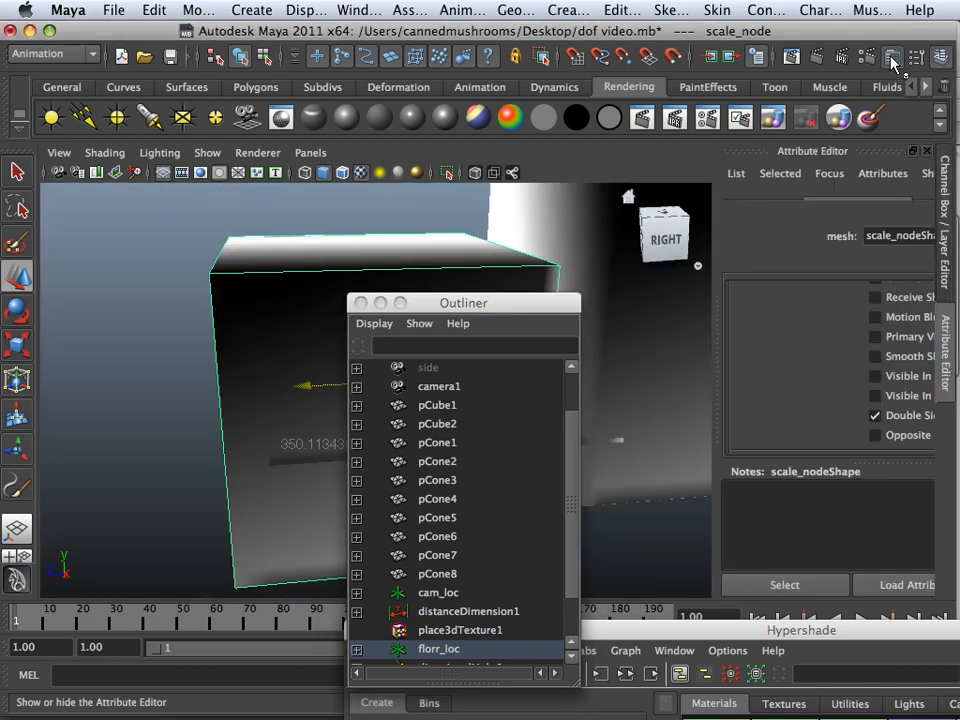
click(892, 62)
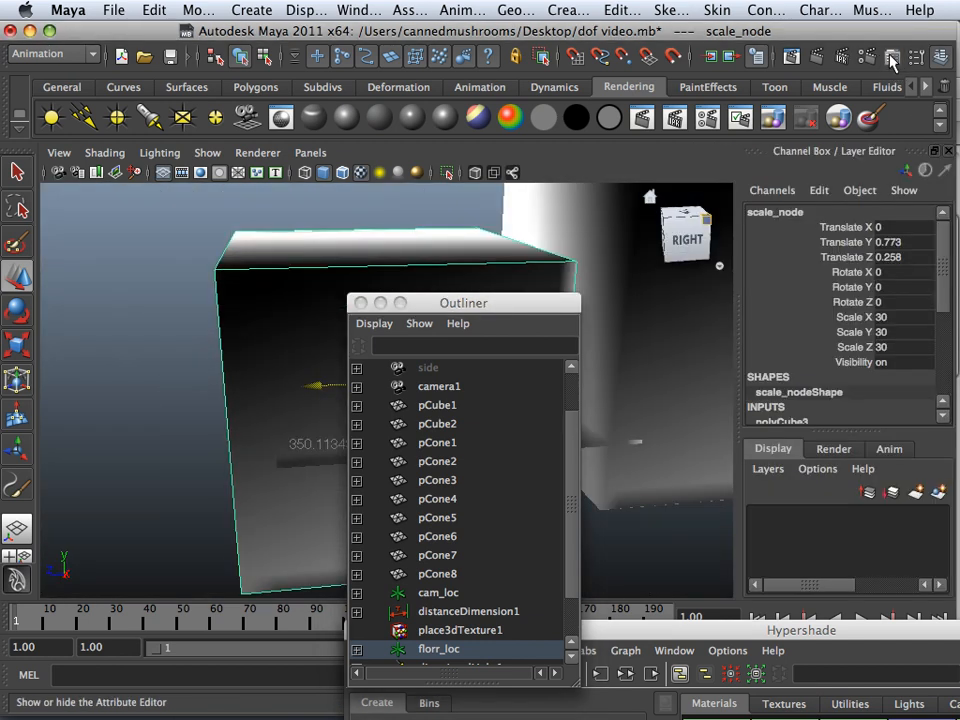
click(893, 62)
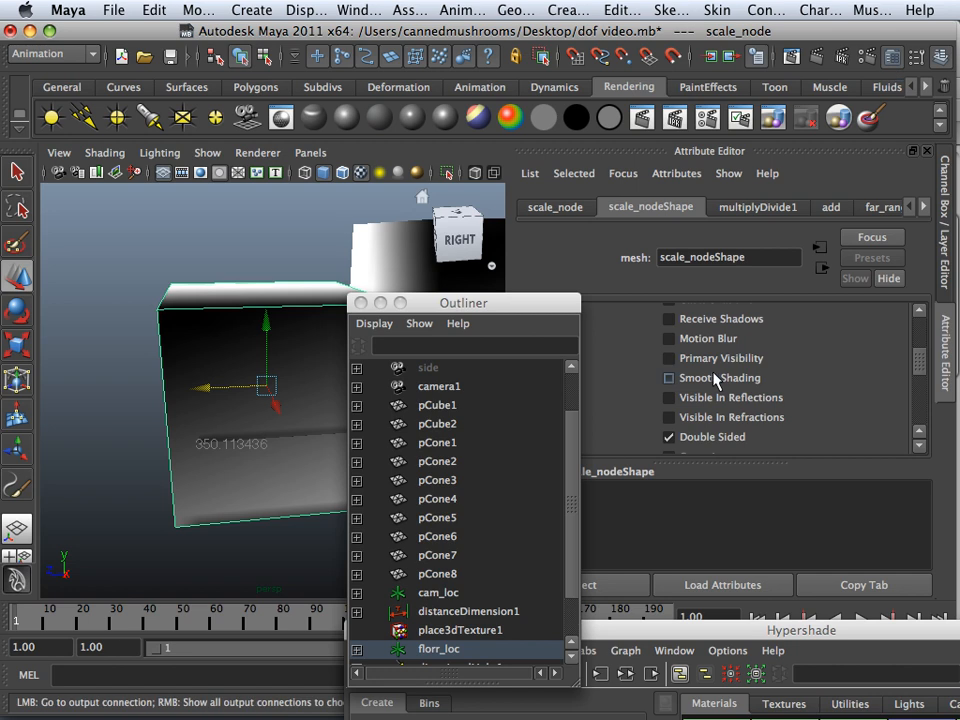
click(374, 323)
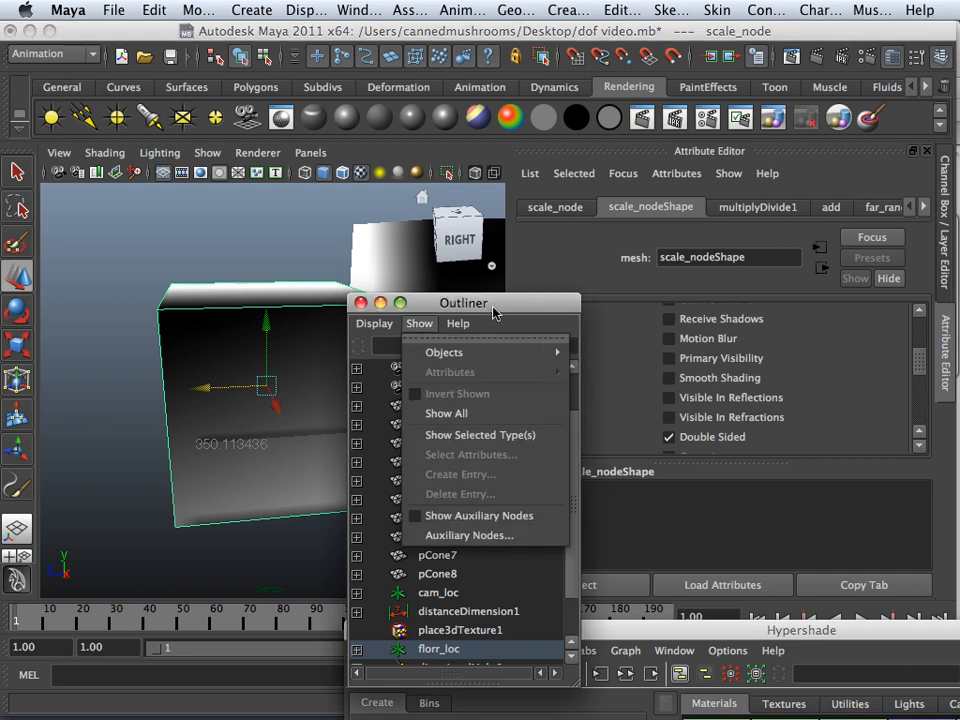
drag(495, 302, 307, 302)
scroll(626, 364, down, 6)
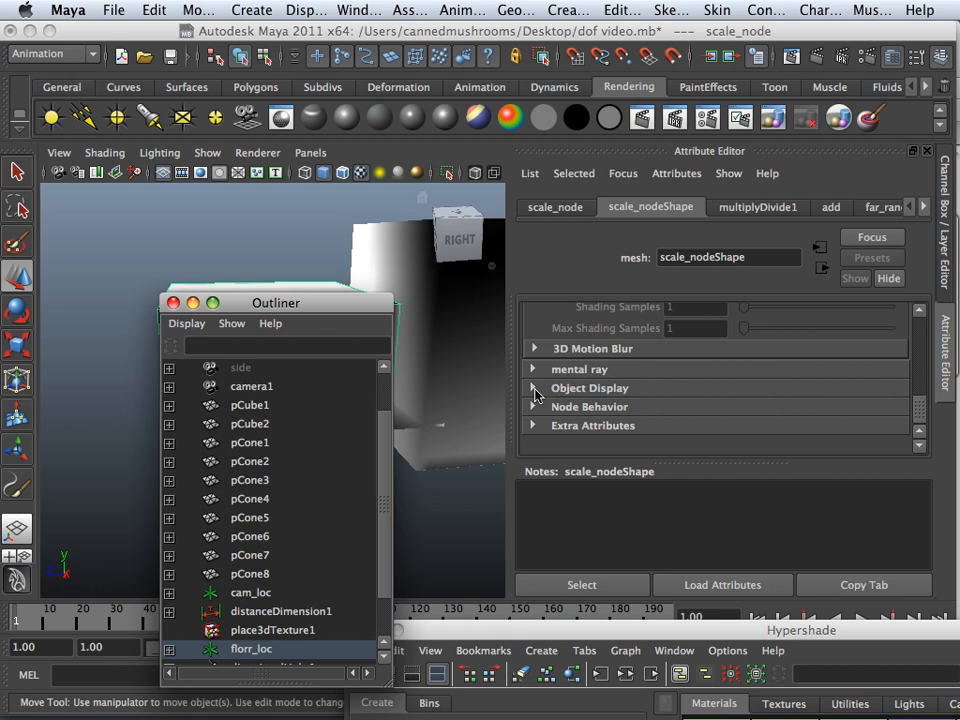
click(535, 390)
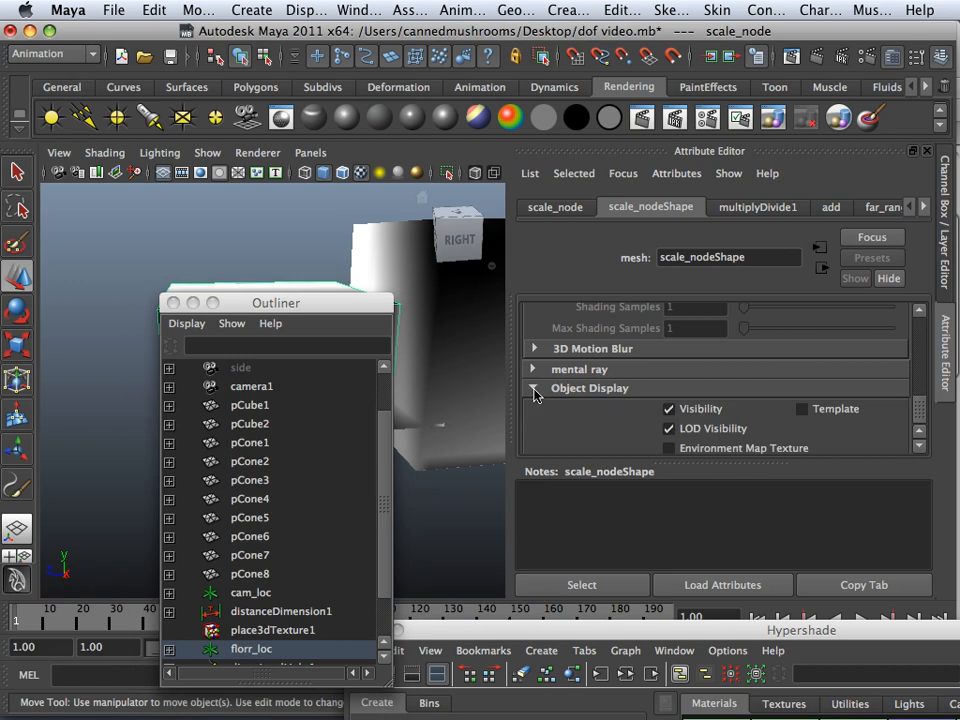
click(668, 403)
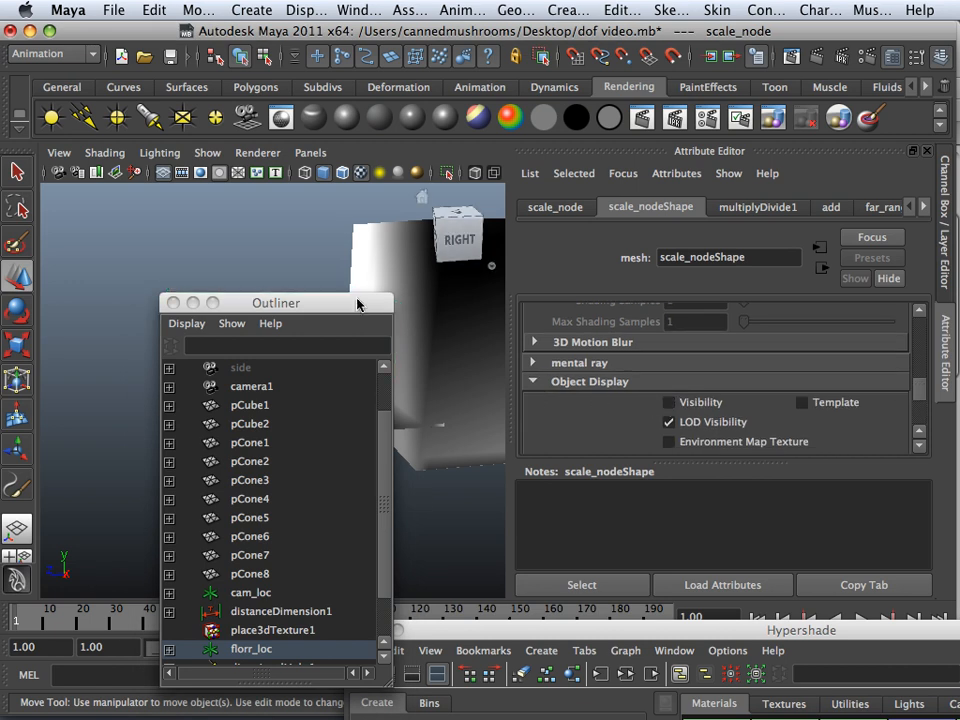
Examine the rig nodes in the Outliner, expand florr_loc and select its child scale_node, and inspect the surrounding scene in the persp view.
drag(360, 302, 676, 220)
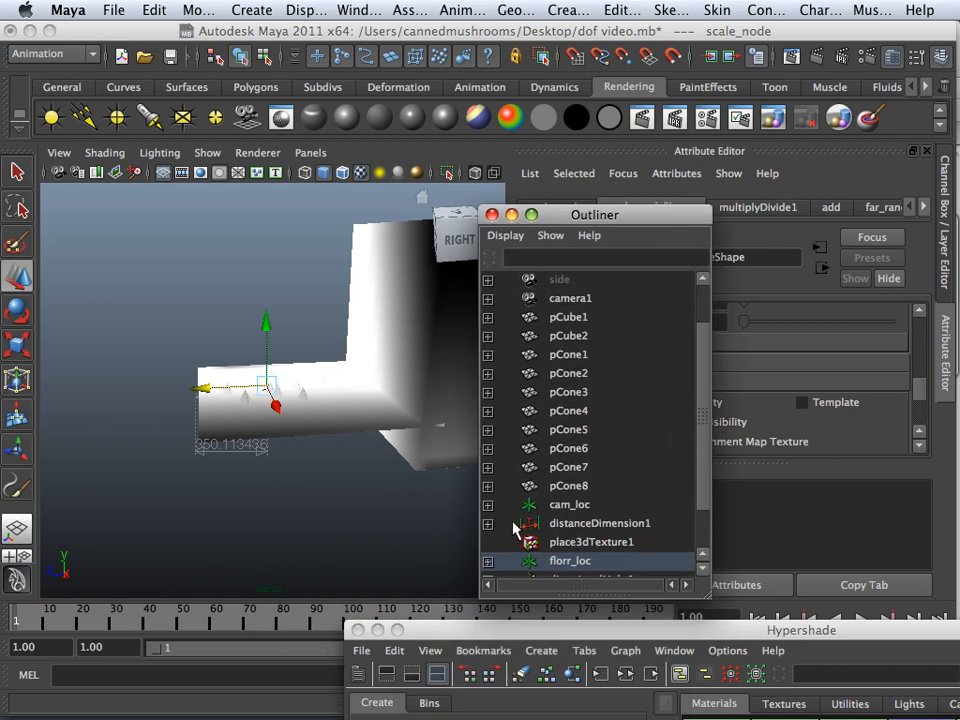
drag(706, 492, 709, 540)
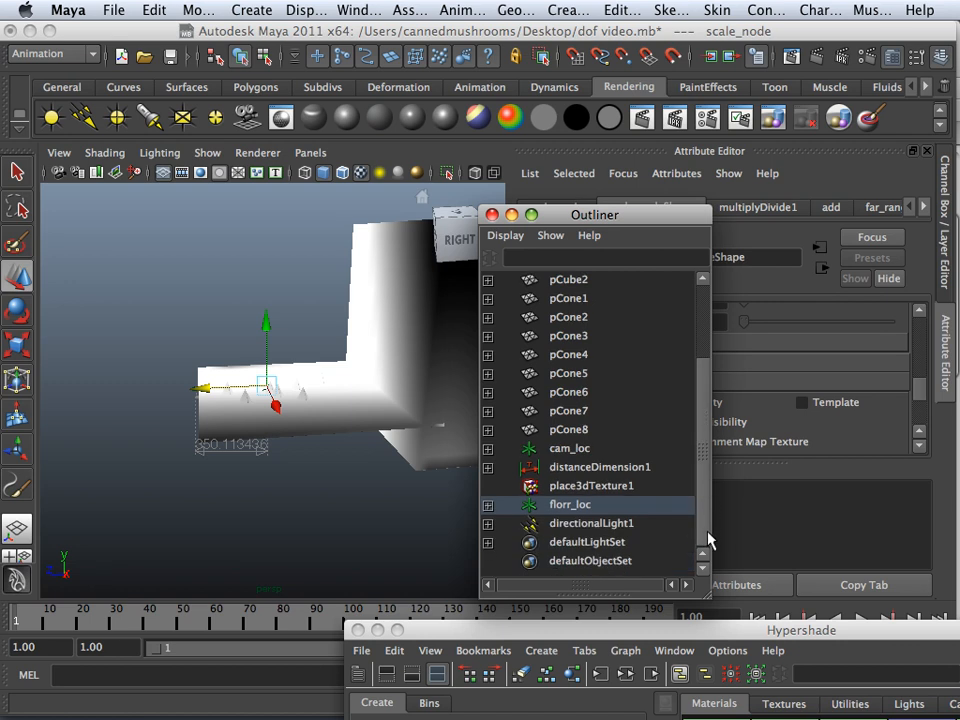
double_click(568, 505)
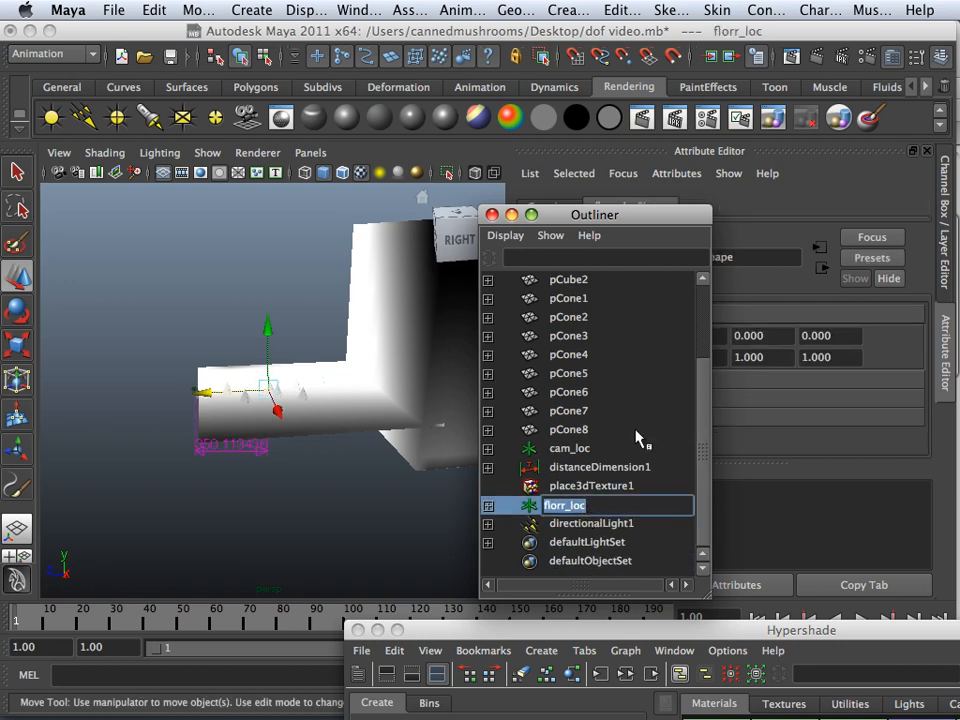
drag(640, 217, 538, 196)
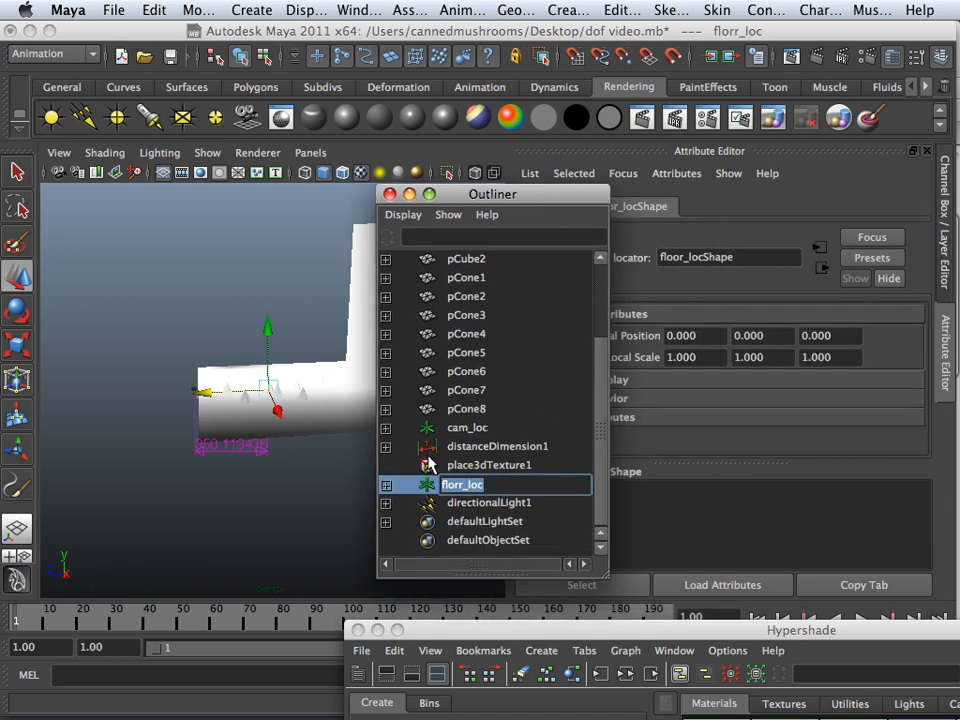
click(435, 464)
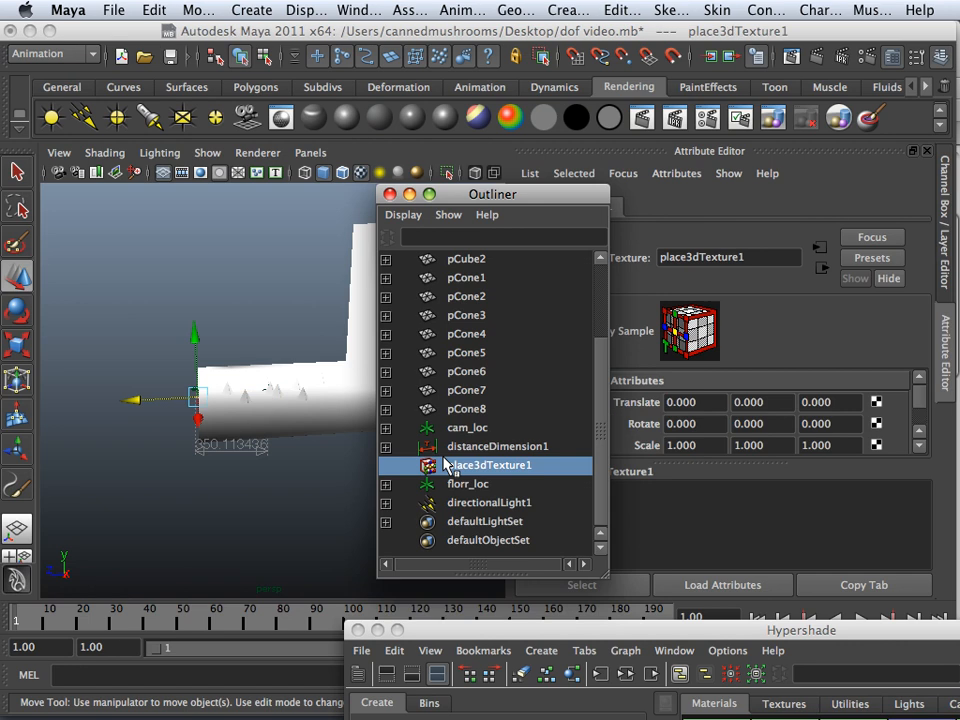
click(386, 484)
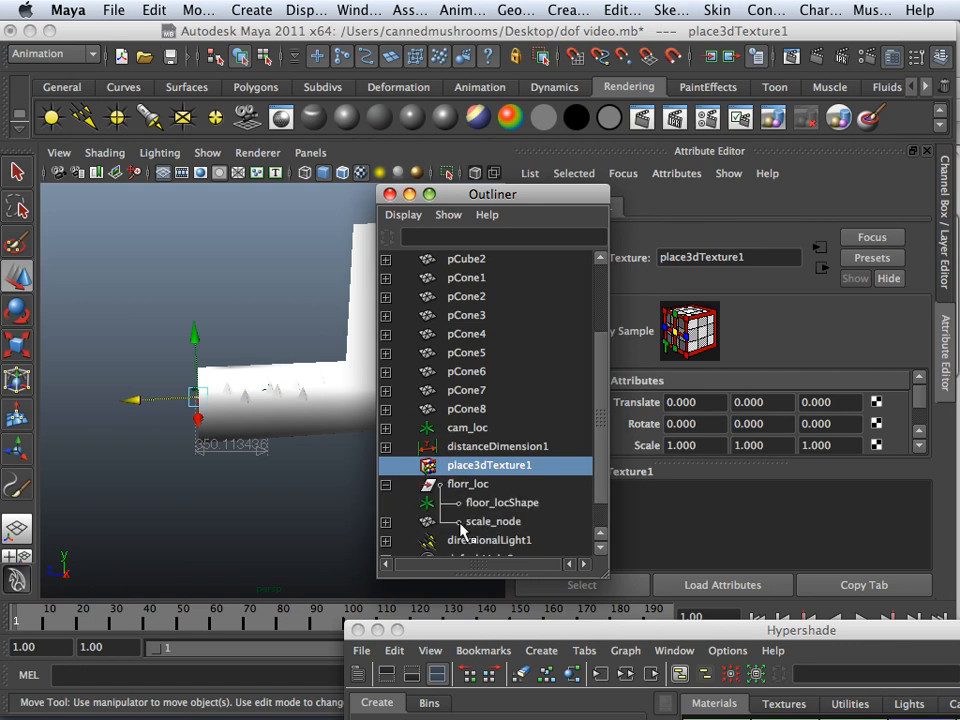
click(463, 528)
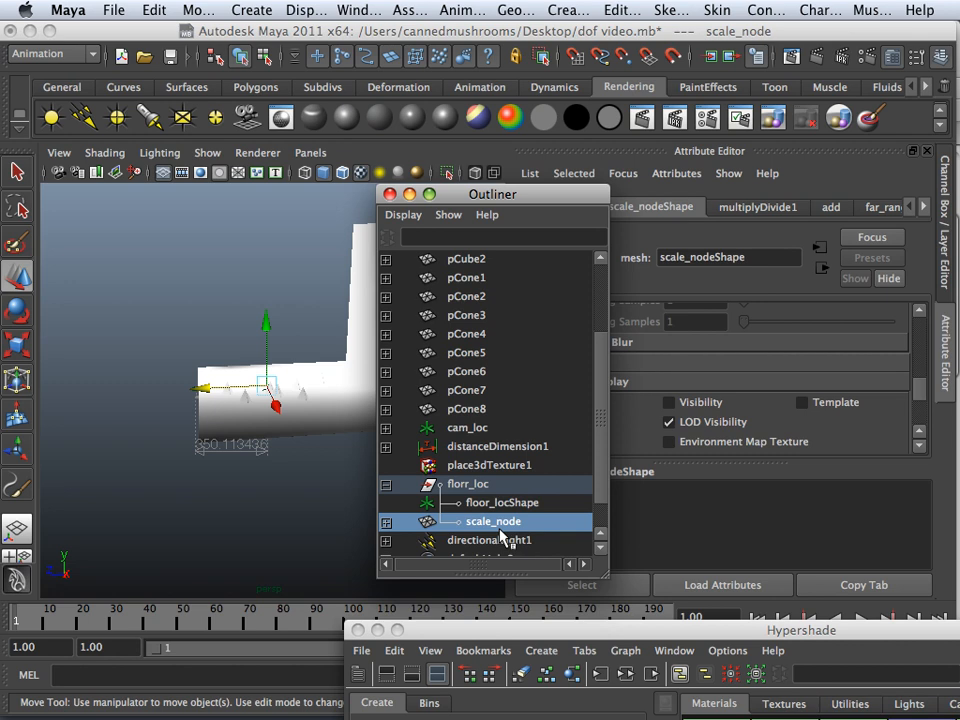
double_click(500, 528)
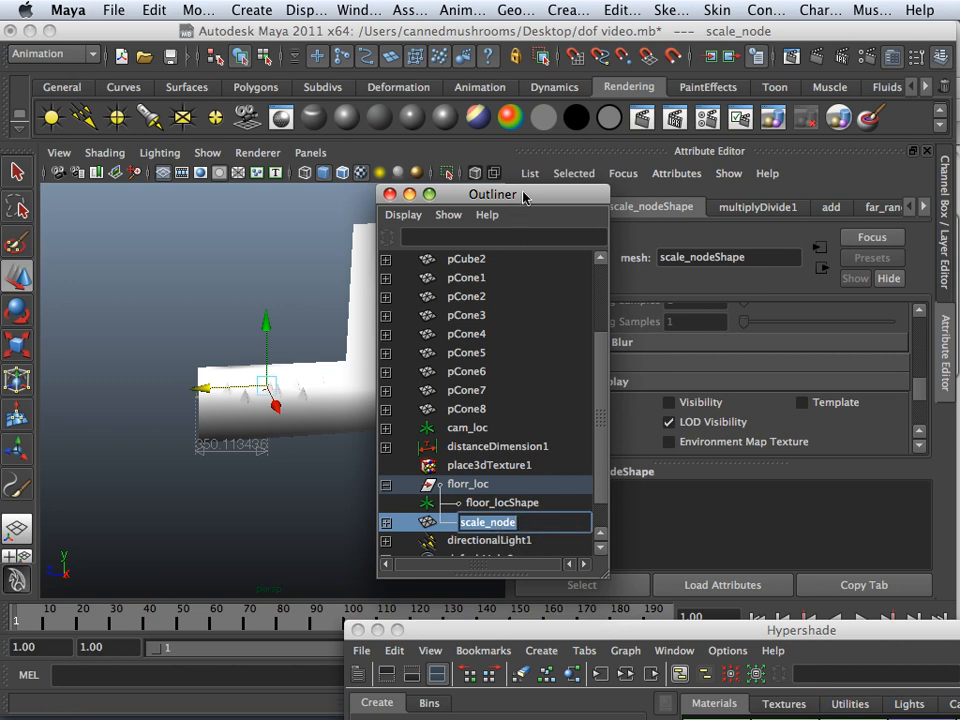
drag(524, 197, 691, 291)
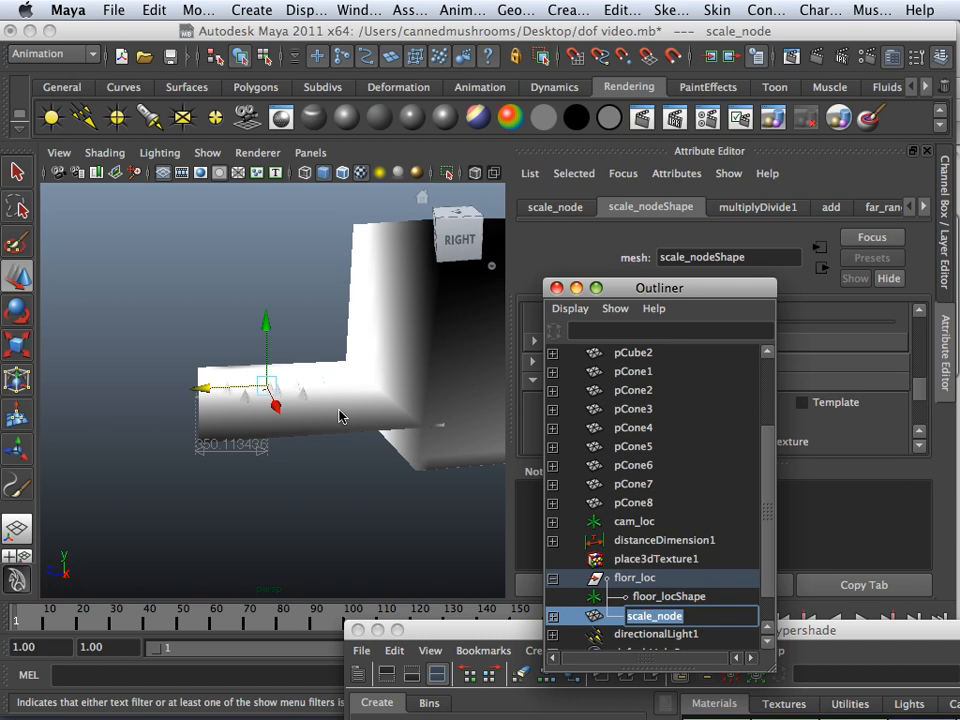
scroll(349, 404, down, 1)
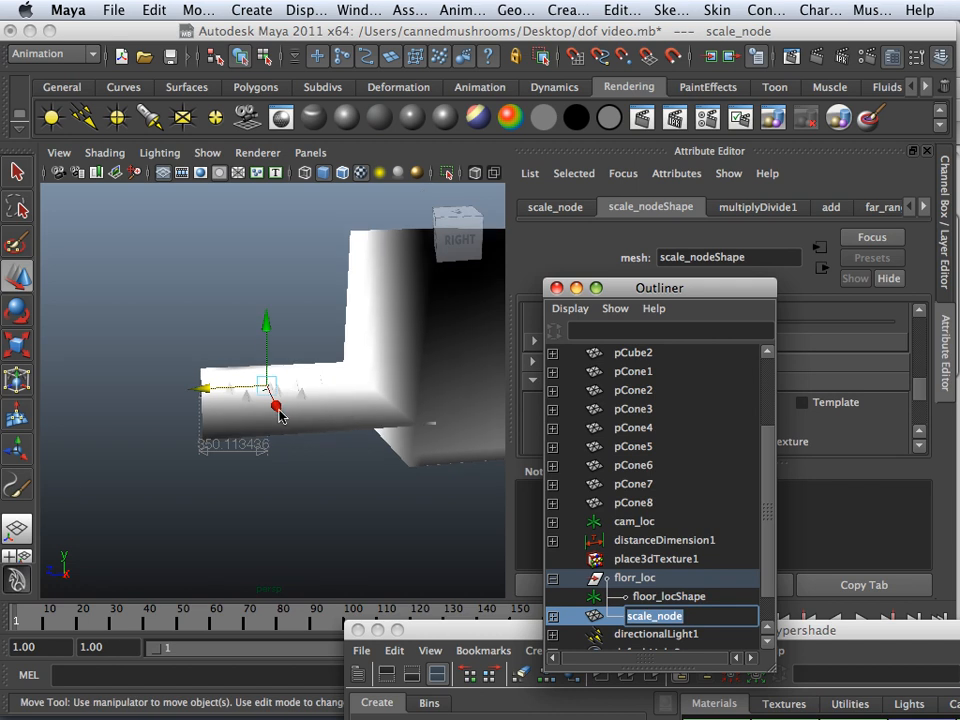
alt+drag(220, 427, 404, 392)
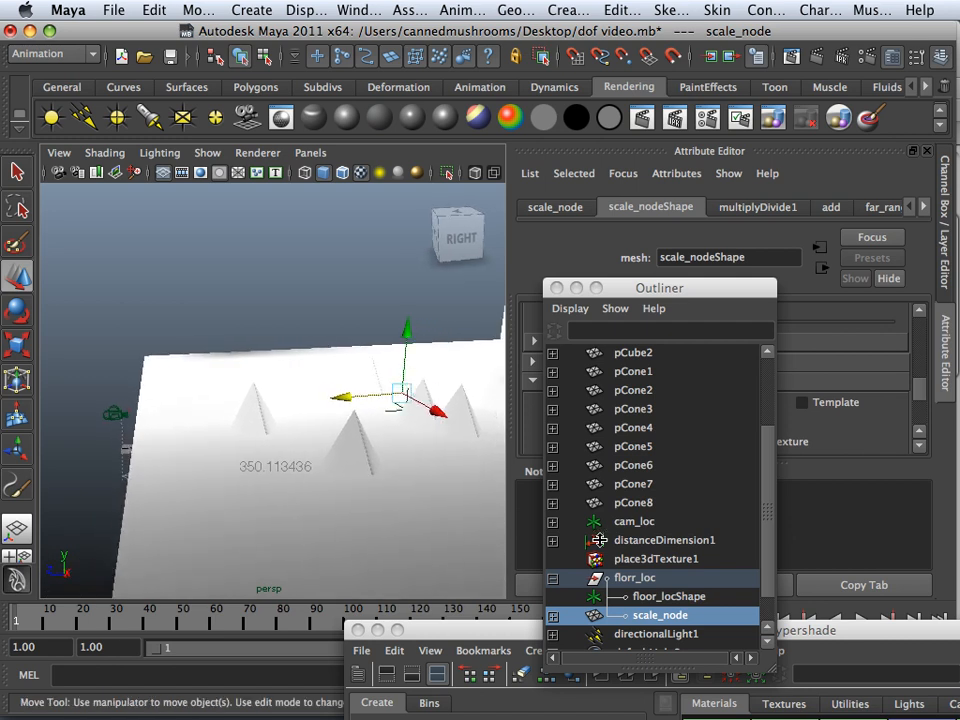
Open the Hypergraph Hierarchy and rename the florr_loc node to floor_loc.
click(356, 10)
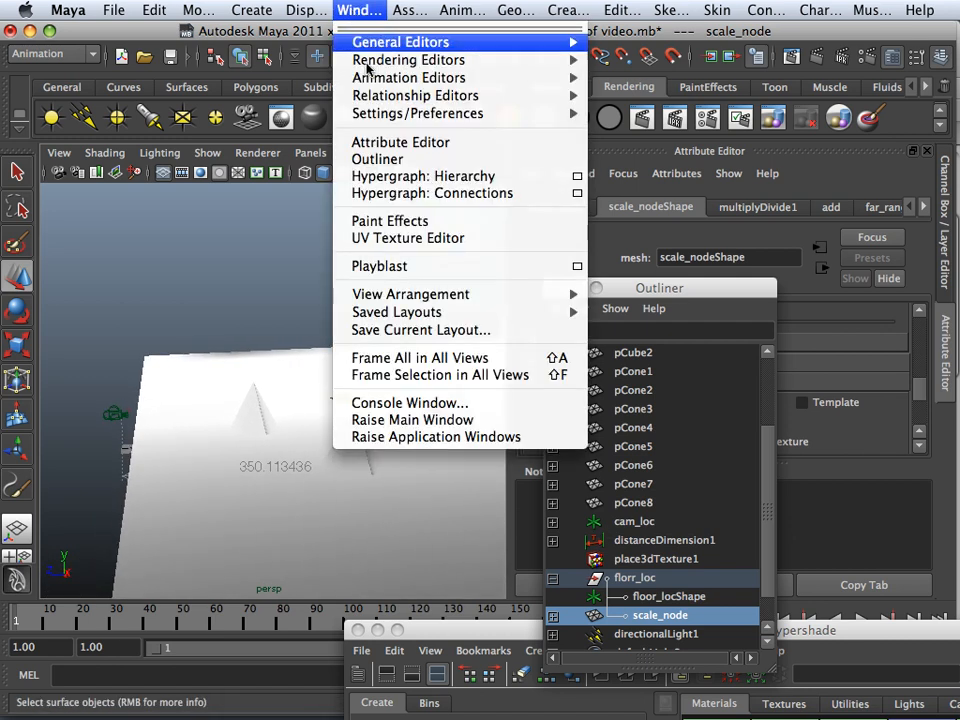
click(410, 176)
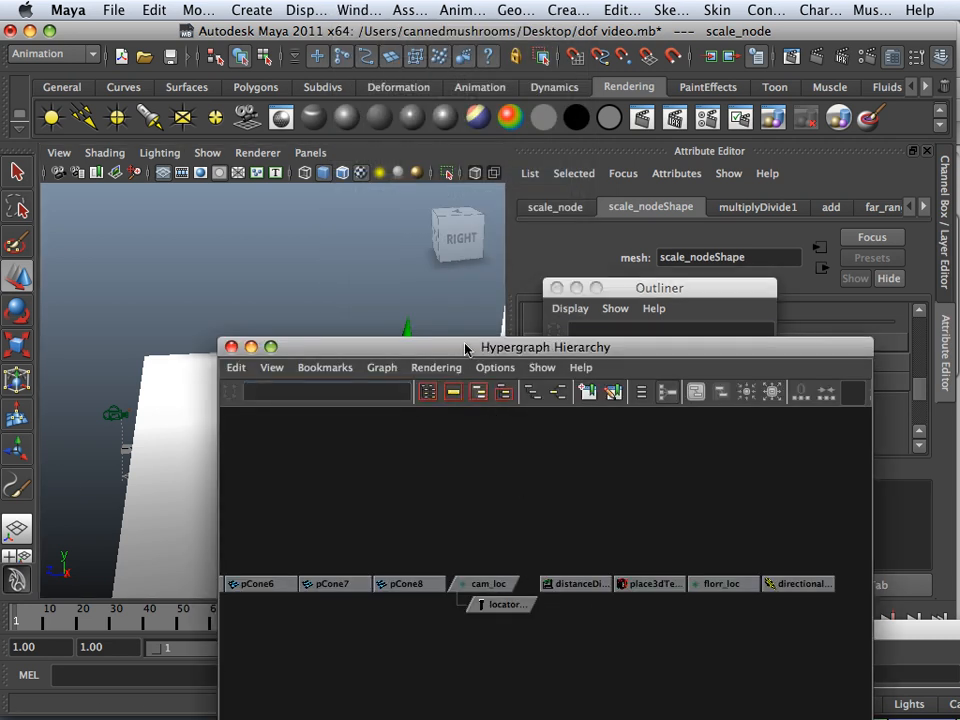
drag(467, 345, 422, 196)
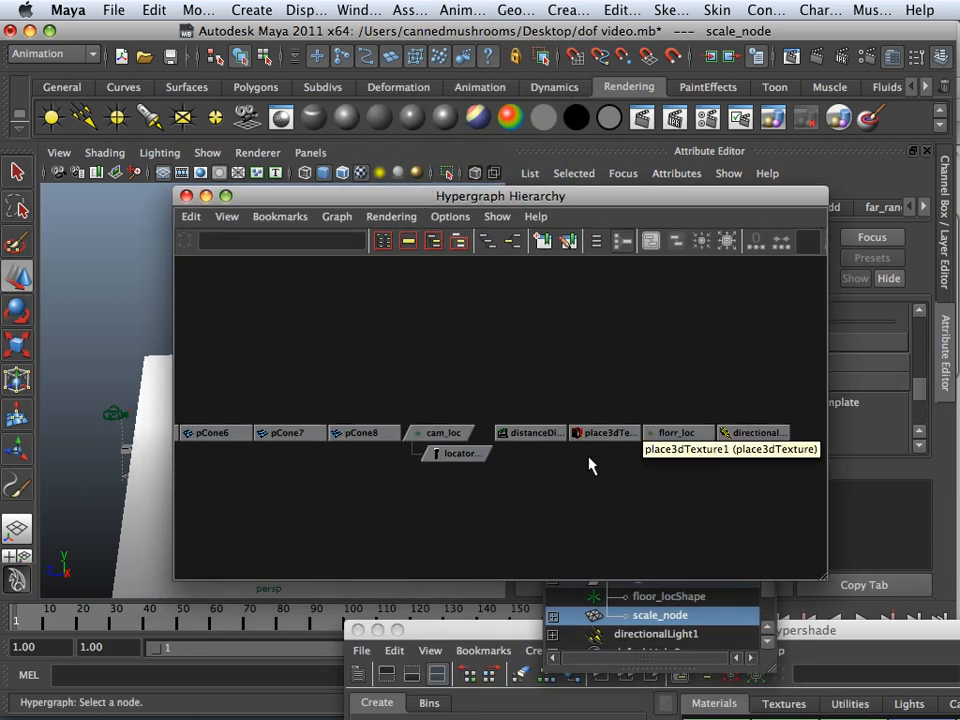
click(451, 434)
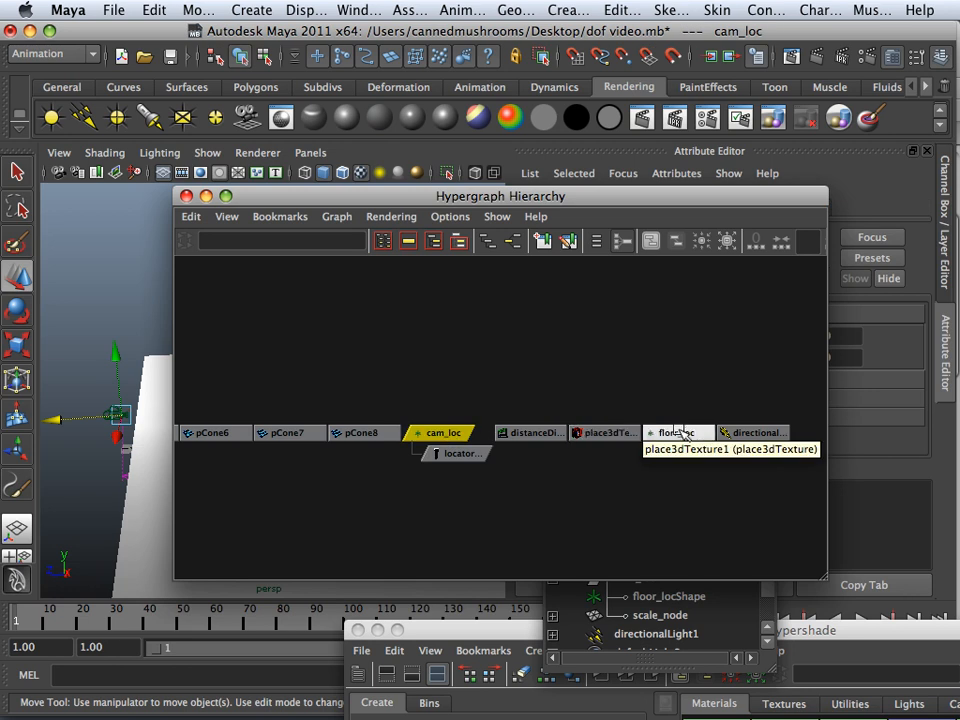
mouse_move(680, 437)
middle_down()
mouse_move(648, 458)
mouse_move(676, 433)
middle_up()
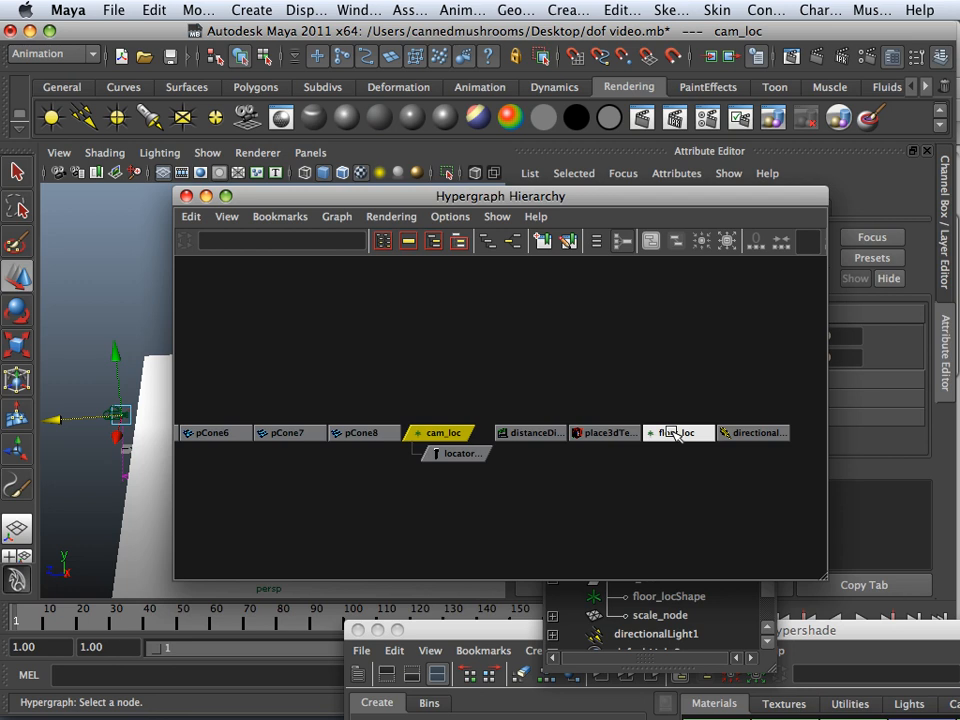
right_click(676, 433)
click(707, 565)
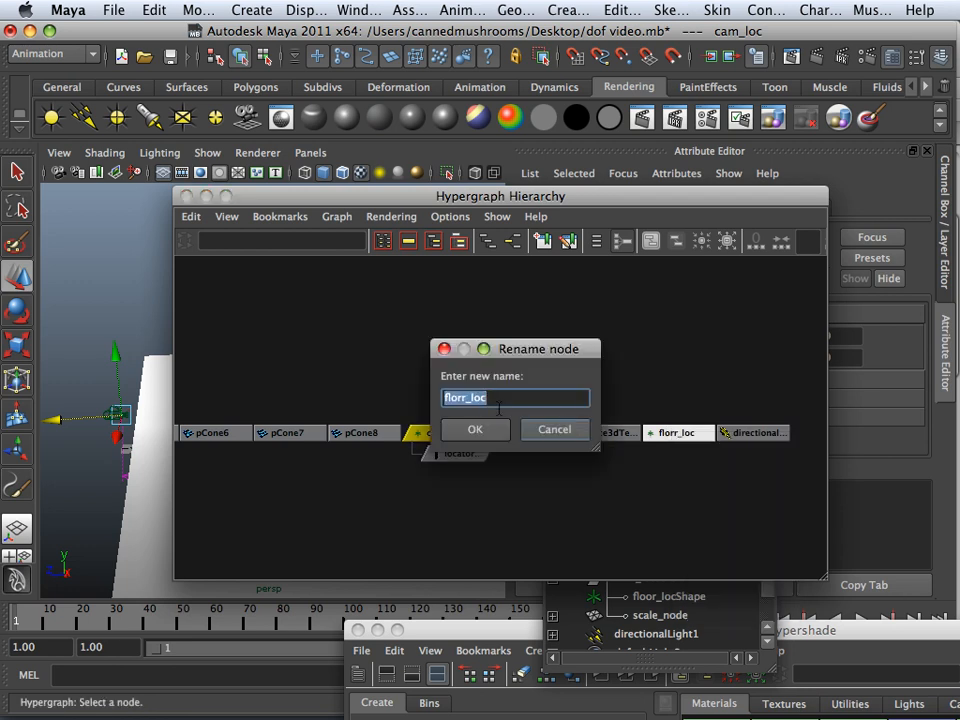
click(470, 398)
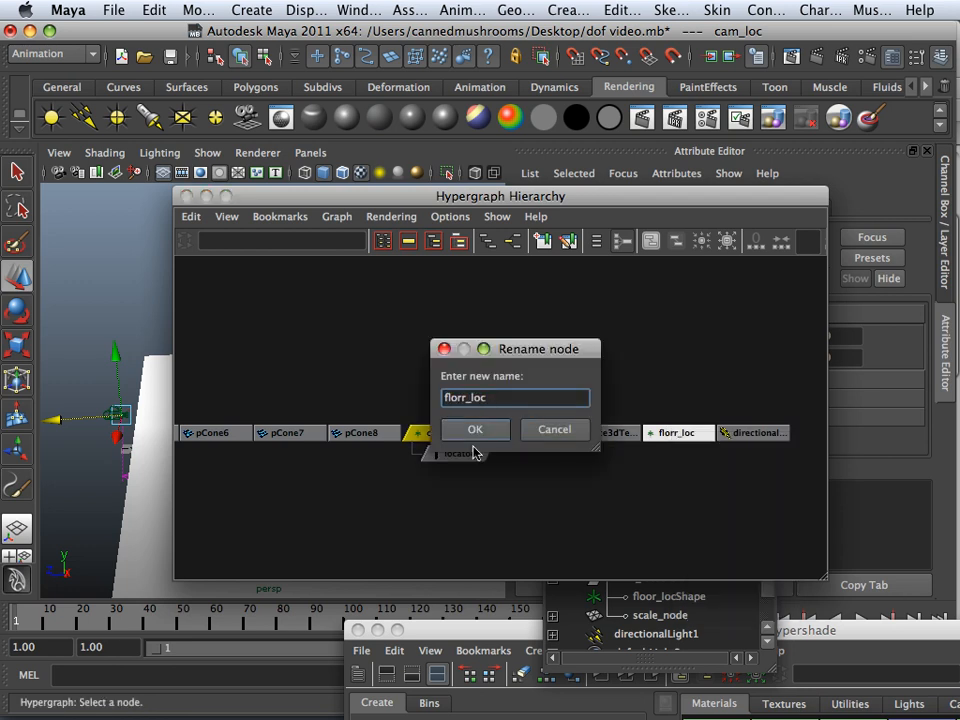
click(475, 433)
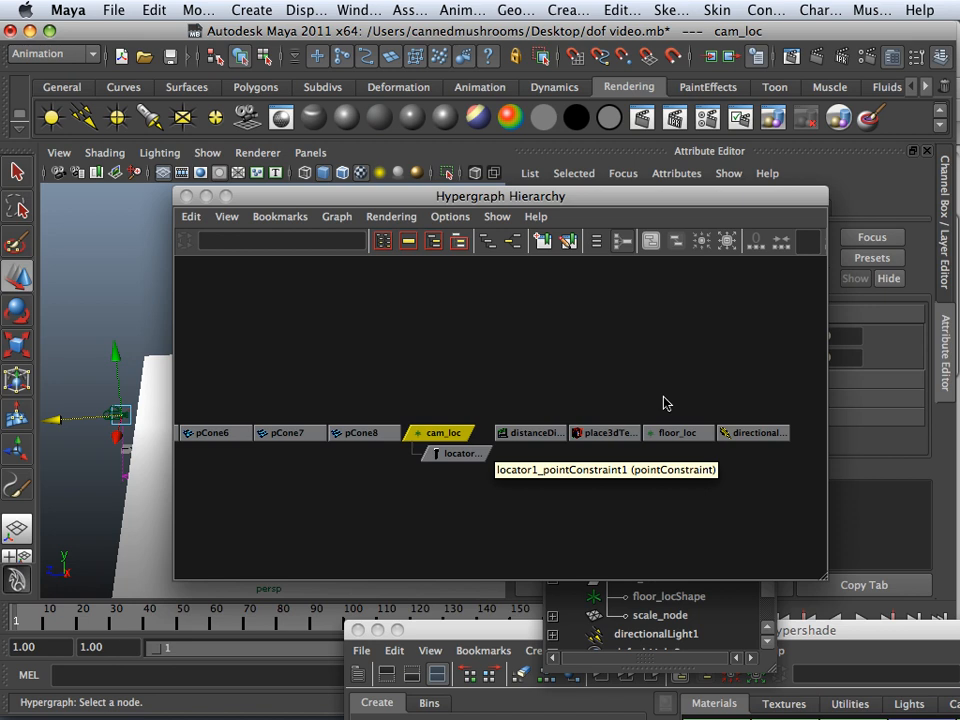
Parent floor_loc under cam_loc in the Hypergraph Hierarchy and uncover the persp view.
middle_drag(678, 433, 603, 436)
middle_drag(457, 432, 455, 436)
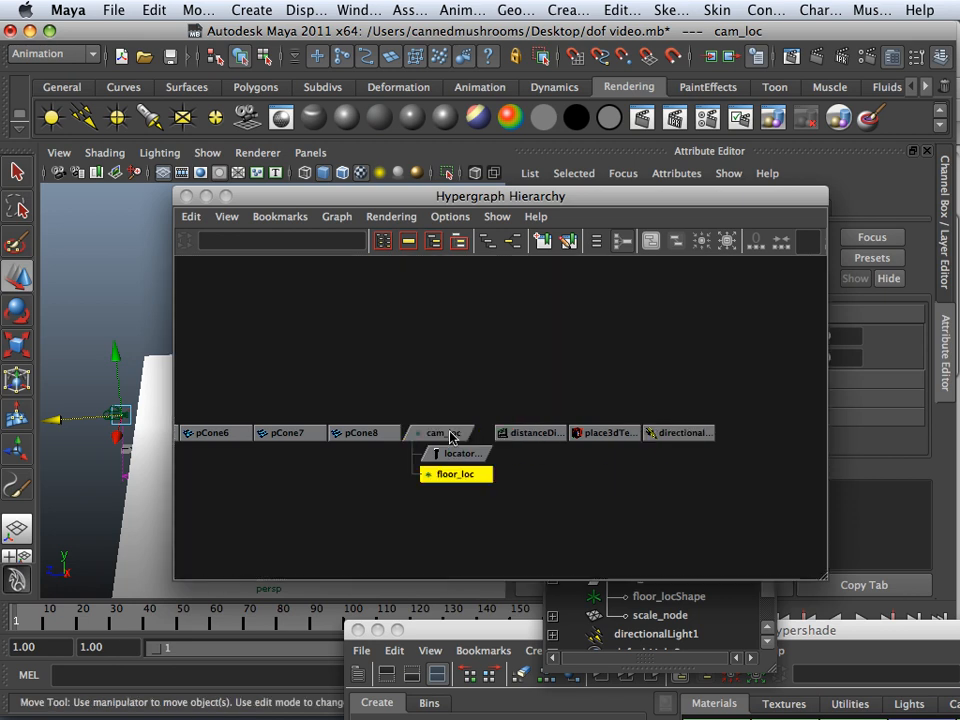
drag(422, 197, 619, 605)
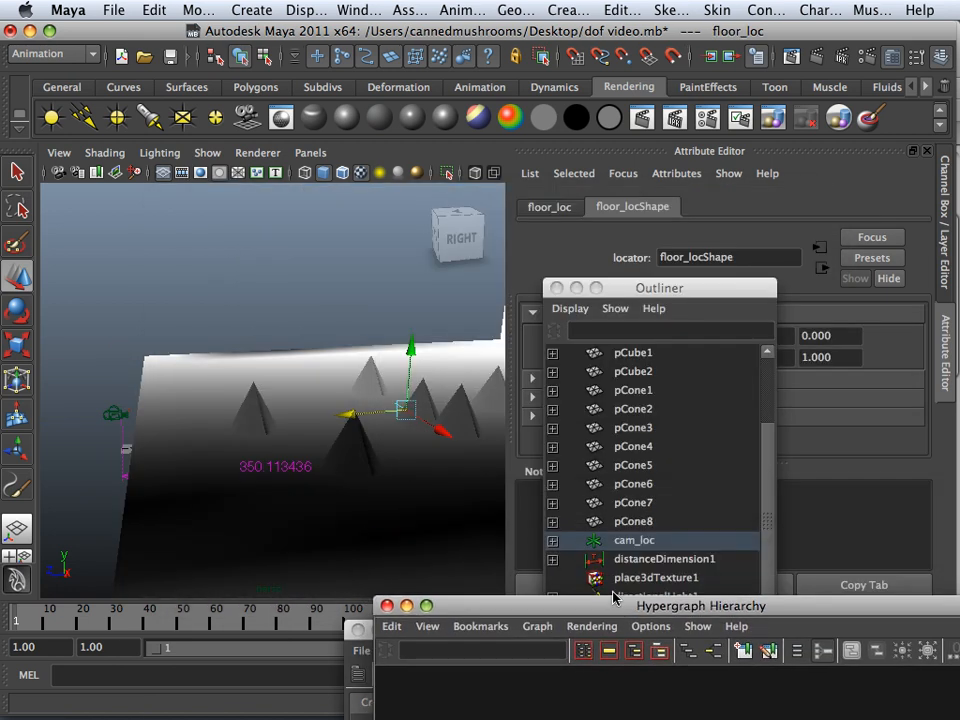
Select camera1 in the persp view and move it to test whether the parented floor locator follows.
click(109, 420)
mouse_move(109, 428)
mouse_down()
mouse_move(114, 410)
mouse_move(264, 414)
mouse_move(110, 410)
mouse_up()
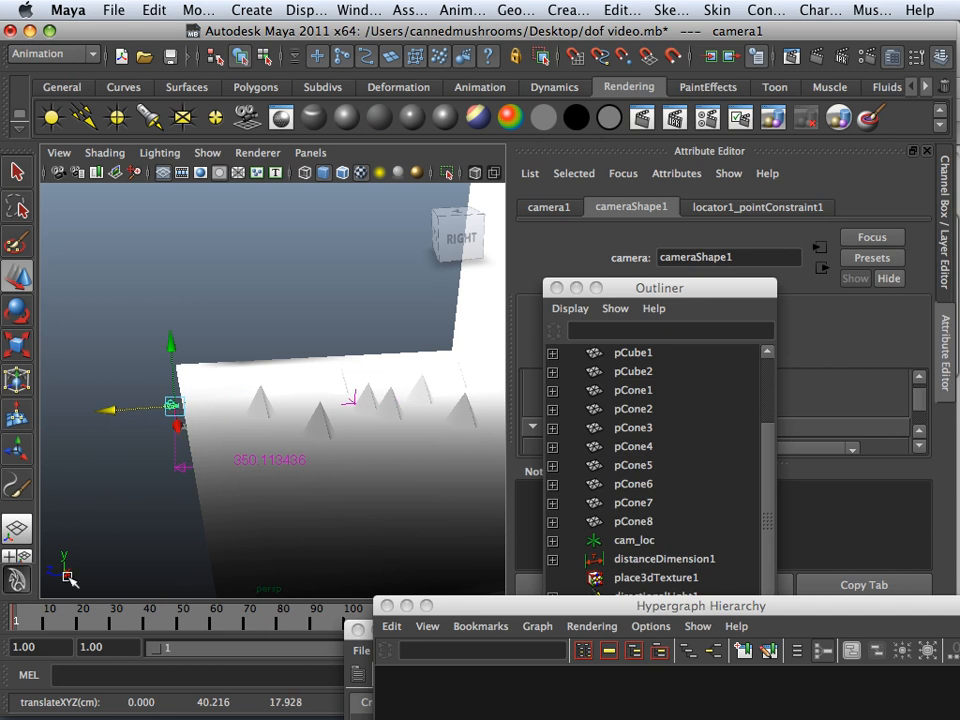
Move the Hypergraph Hierarchy, Hypershade and Outliner windows aside to uncover the time slider and playback range.
drag(454, 610, 289, 711)
drag(647, 294, 689, 251)
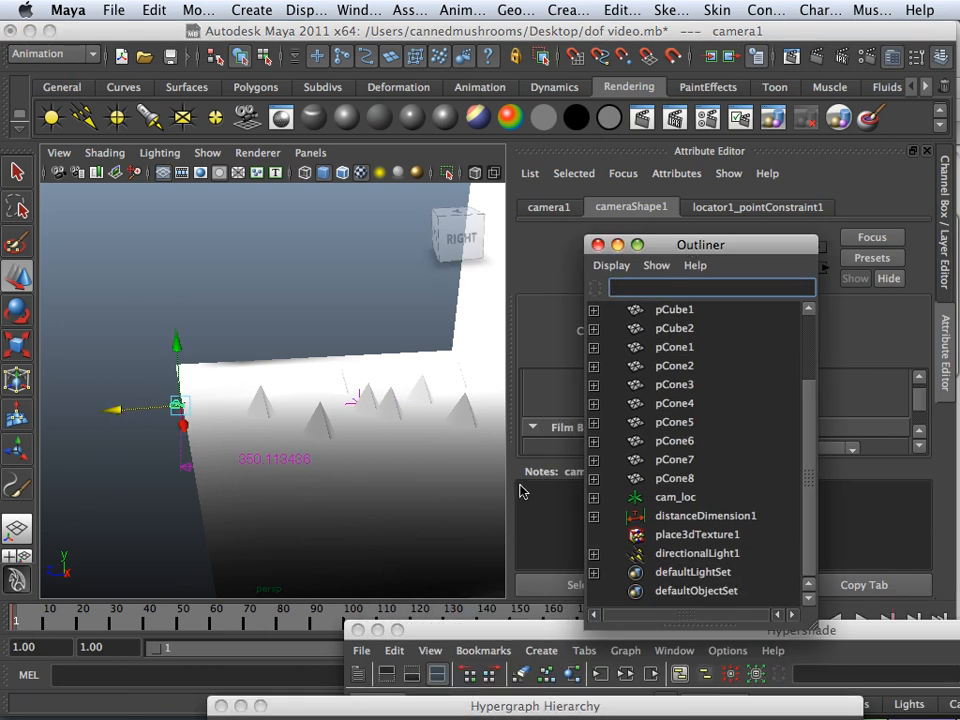
click(548, 636)
drag(548, 636, 367, 690)
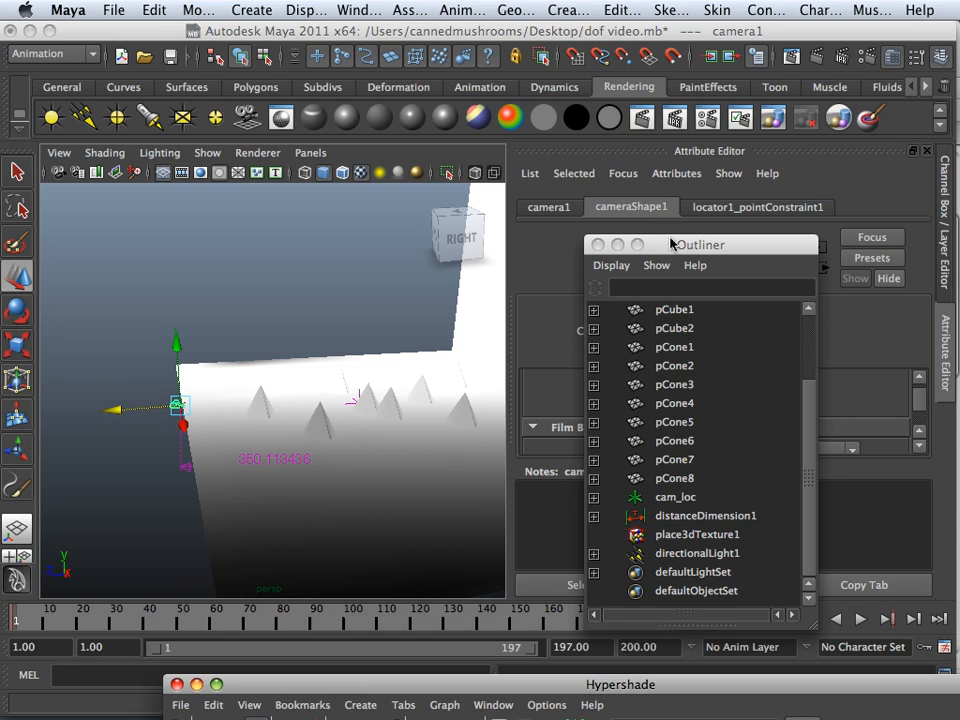
drag(670, 241, 681, 122)
click(650, 647)
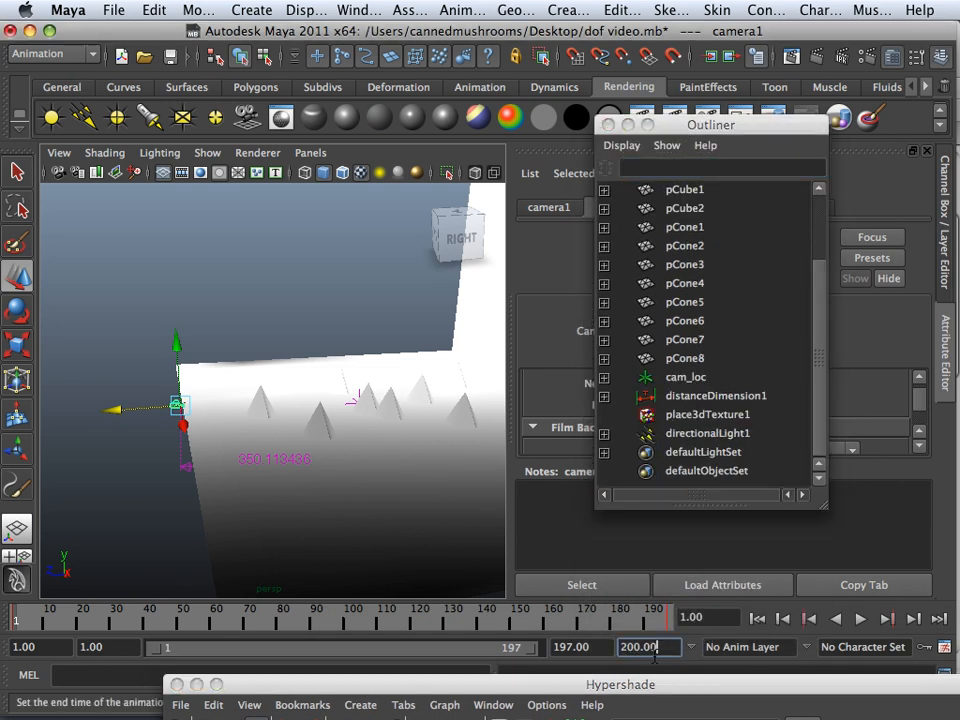
double_click(650, 647)
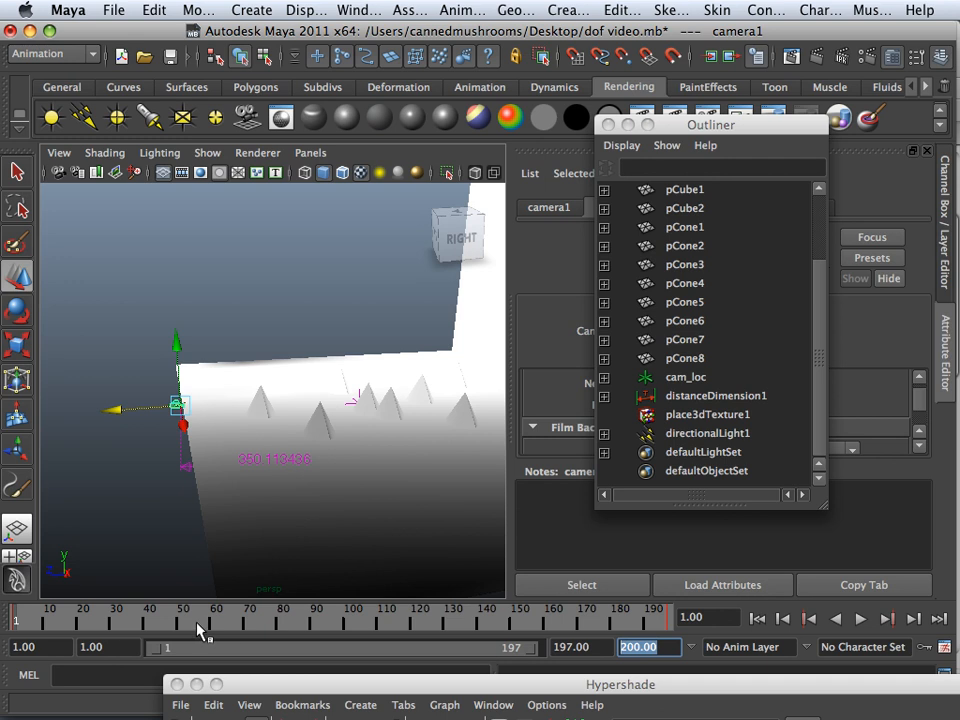
Play the animation in the persp view, go to frame 197 and move camera1 back along its Z axis toward the cones.
key(alt+v)
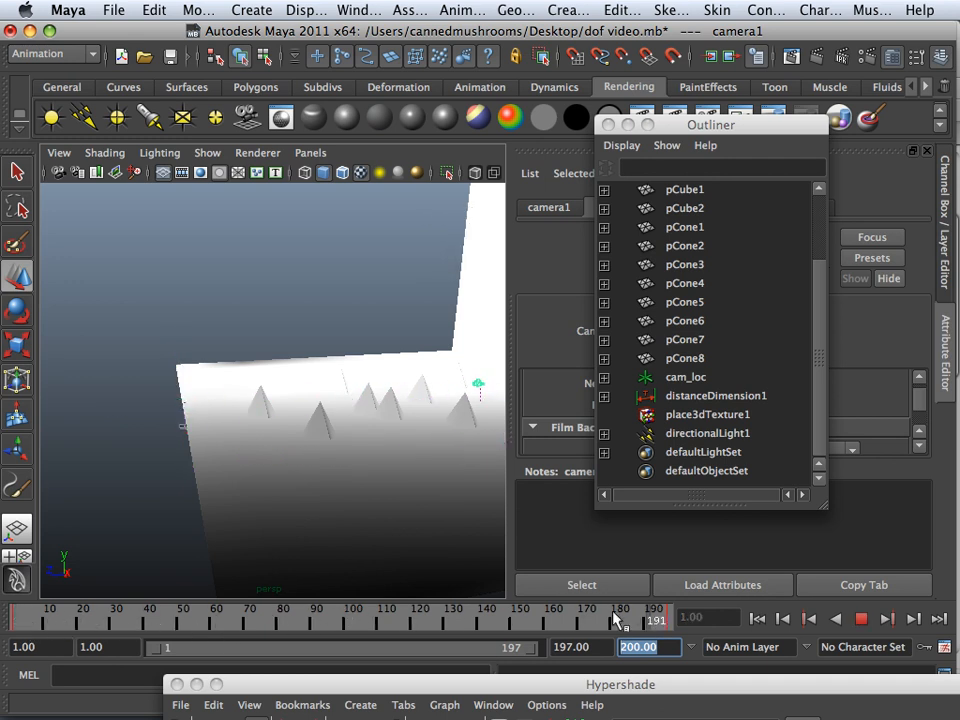
click(10, 617)
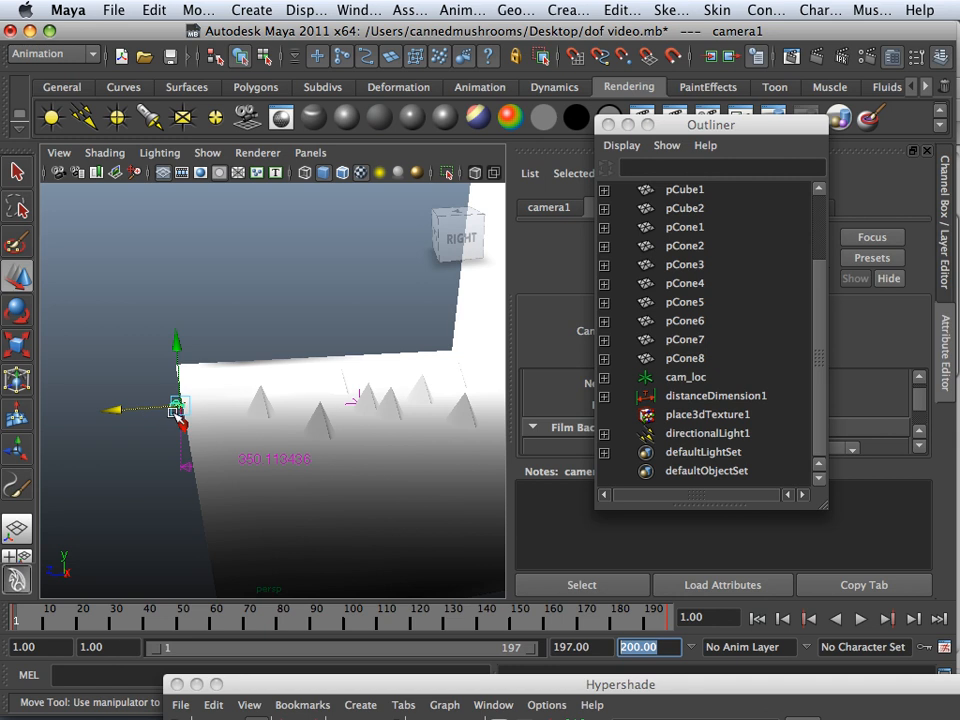
click(666, 618)
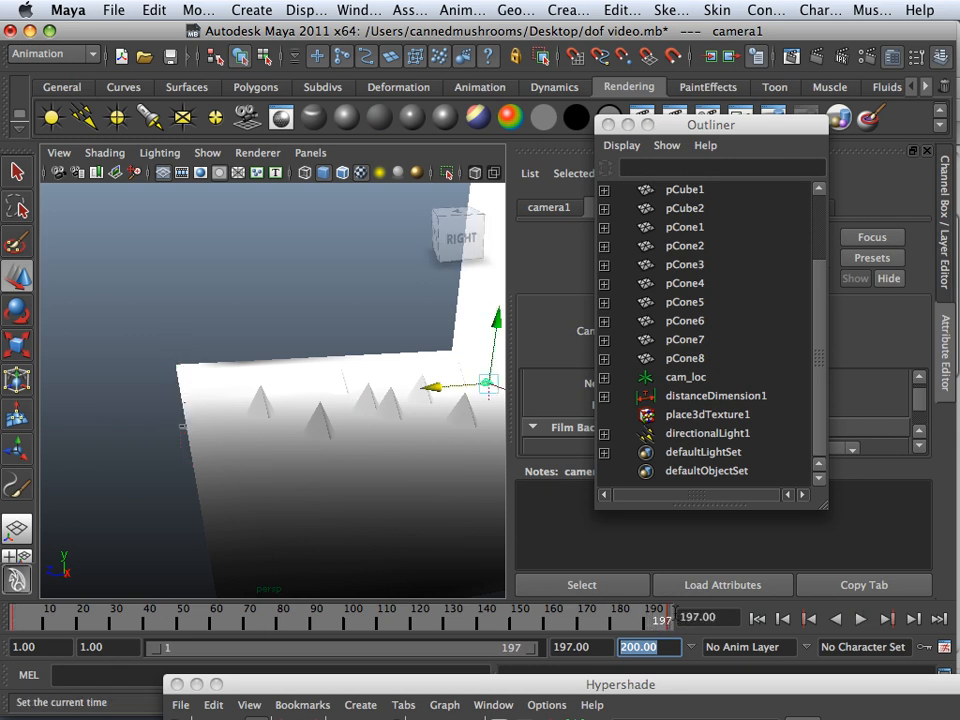
drag(439, 388, 402, 399)
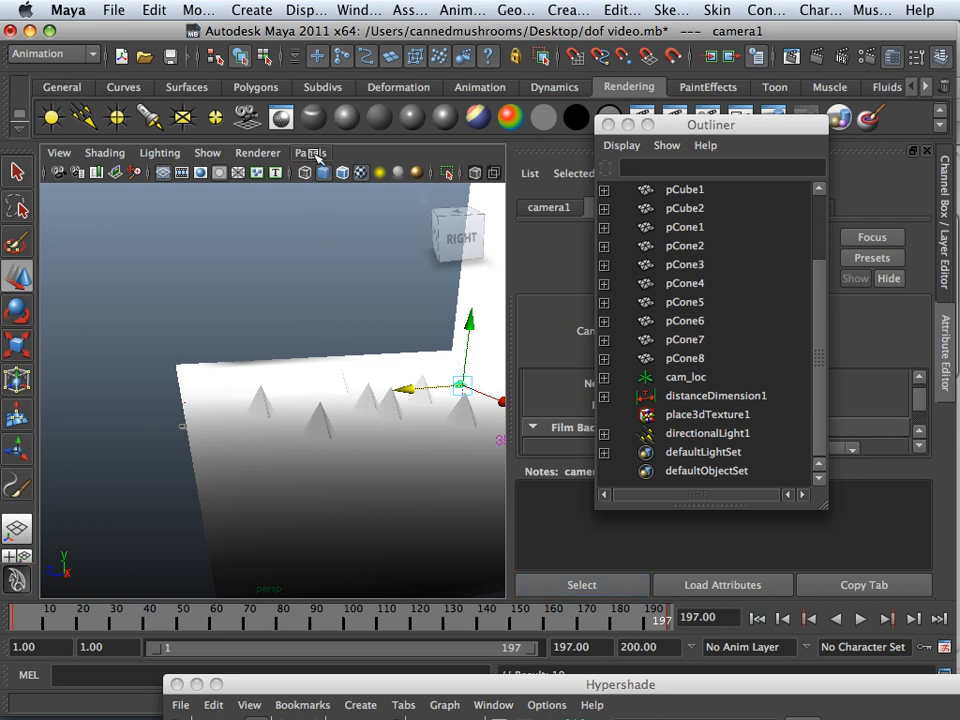
Look through camera1 in the viewport, play the animation from frame 1 to check the camera move, and return to frame 1.
click(314, 155)
mouse_move(470, 173)
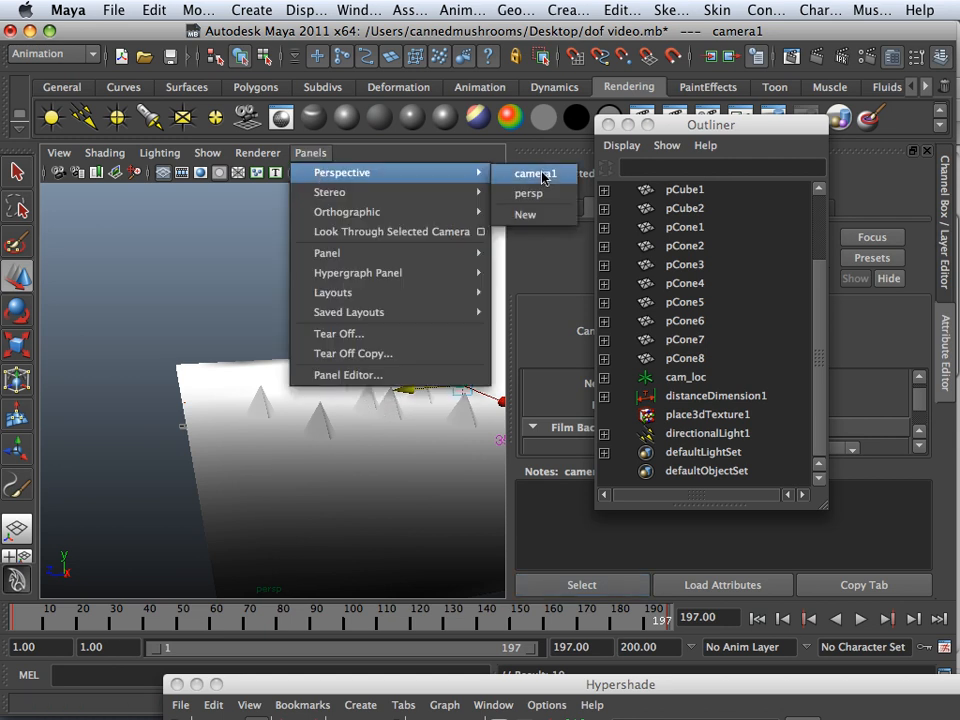
click(542, 177)
key(alt+v)
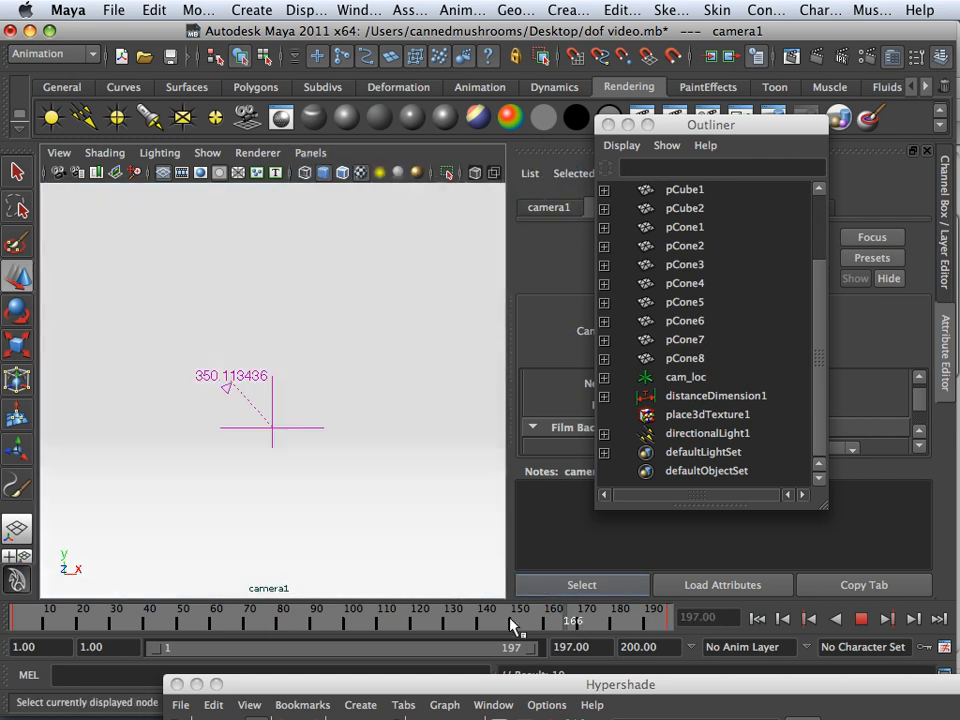
drag(510, 625, 4, 603)
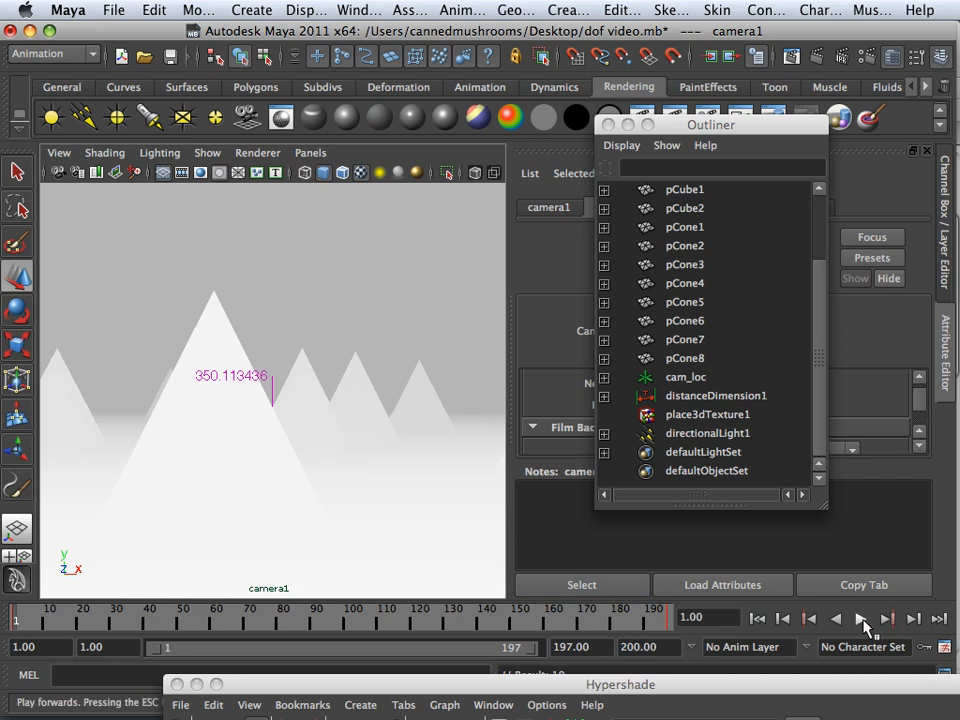
click(862, 621)
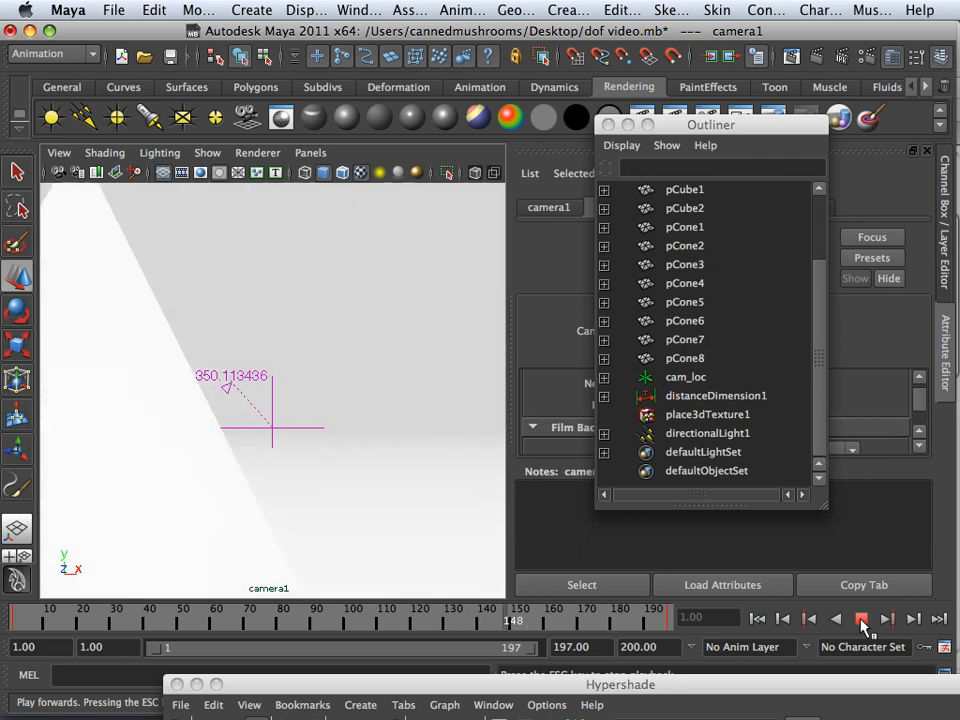
click(860, 621)
drag(621, 623, 9, 615)
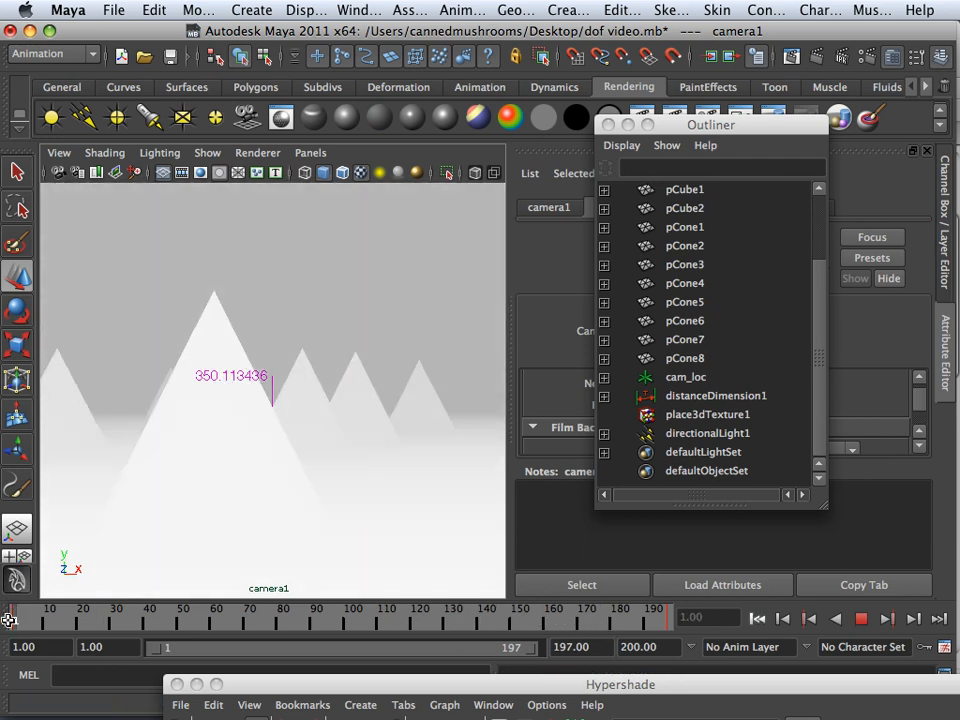
Open the Render Settings and bring up the common file output options, checking the image size presets.
drag(773, 126, 720, 236)
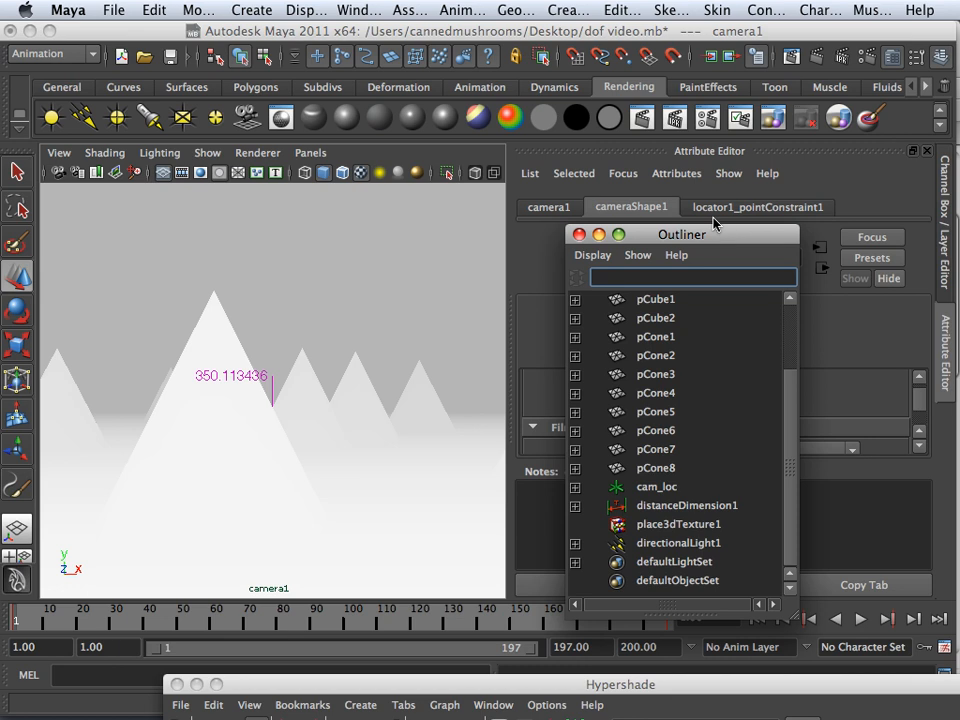
click(708, 119)
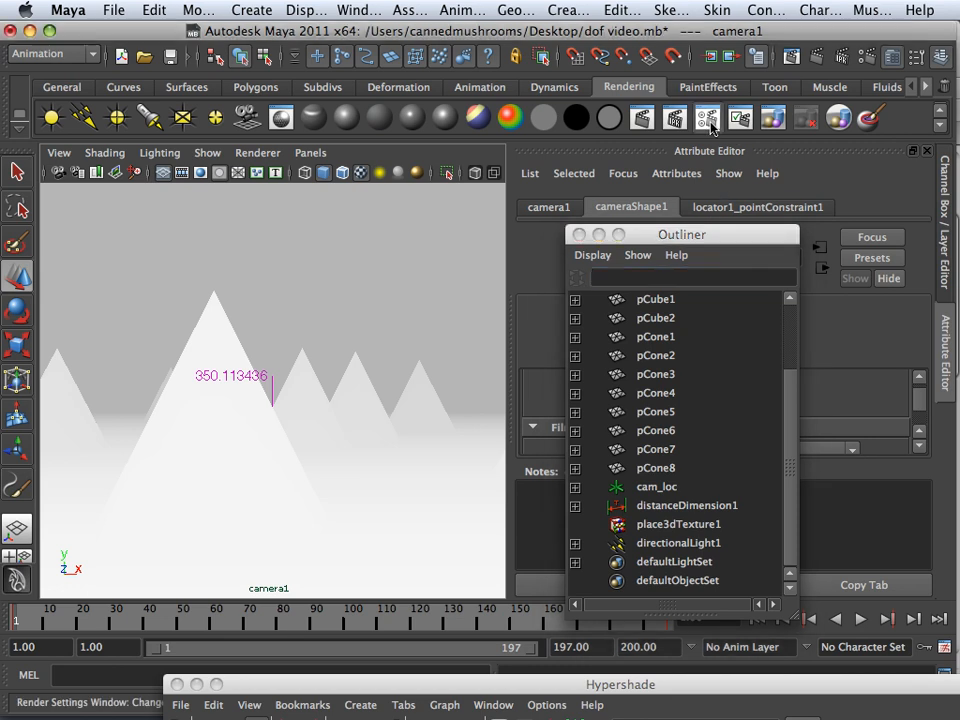
scroll(585, 249, up, 5)
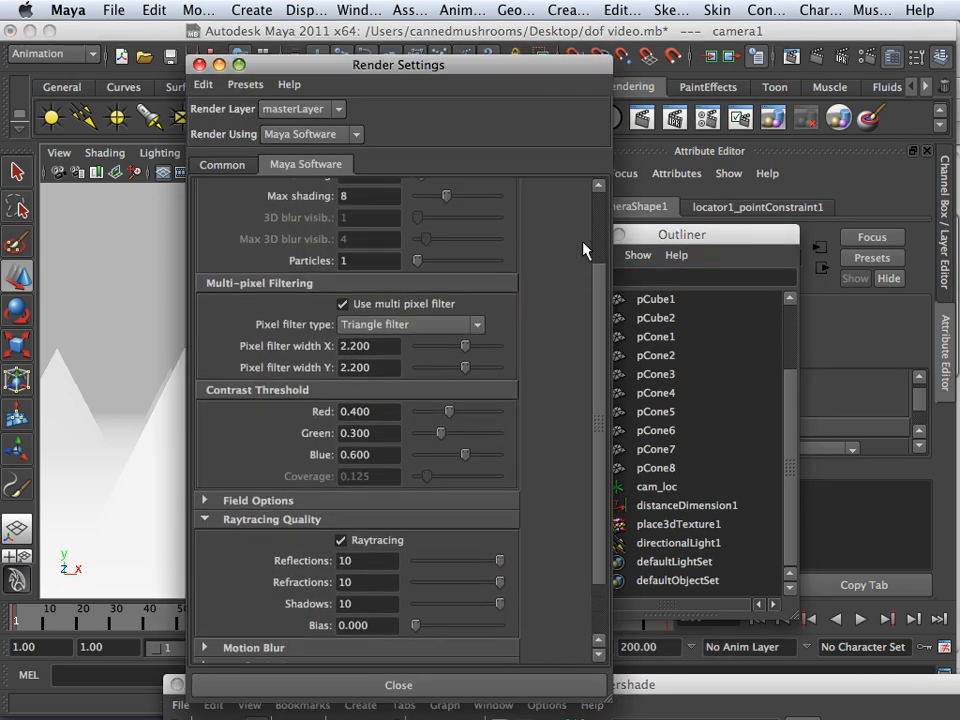
click(221, 166)
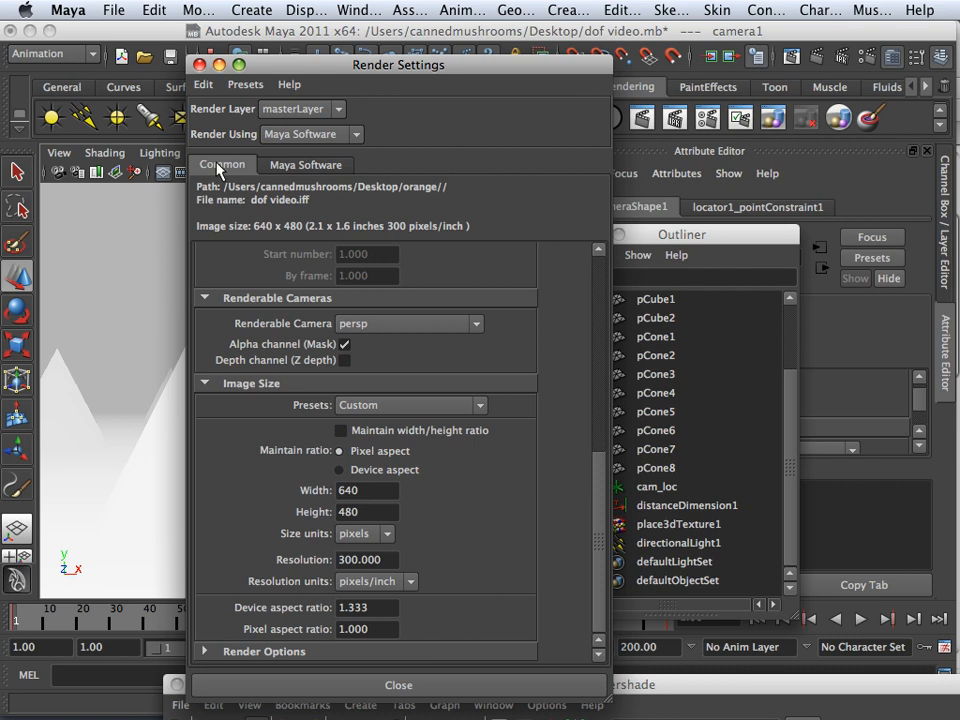
click(407, 404)
click(493, 418)
scroll(521, 430, up, 1)
scroll(521, 430, up, 10)
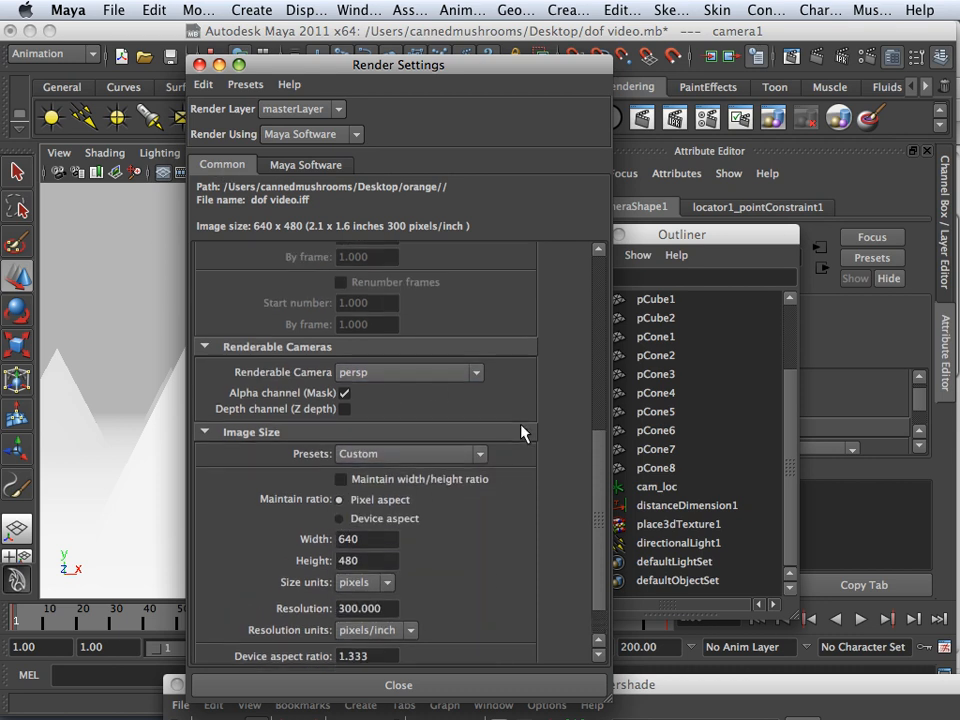
scroll(518, 430, up, 8)
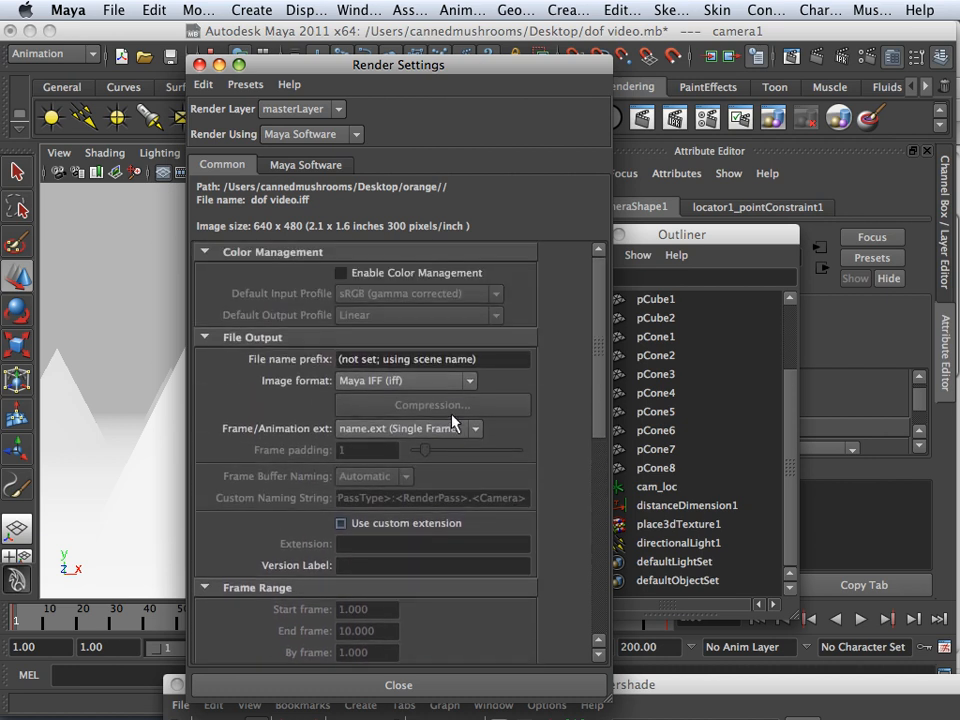
Set the render output's image format to Quicktime Movie (mov) and the frame/animation extension to name (Multi Frame).
click(450, 384)
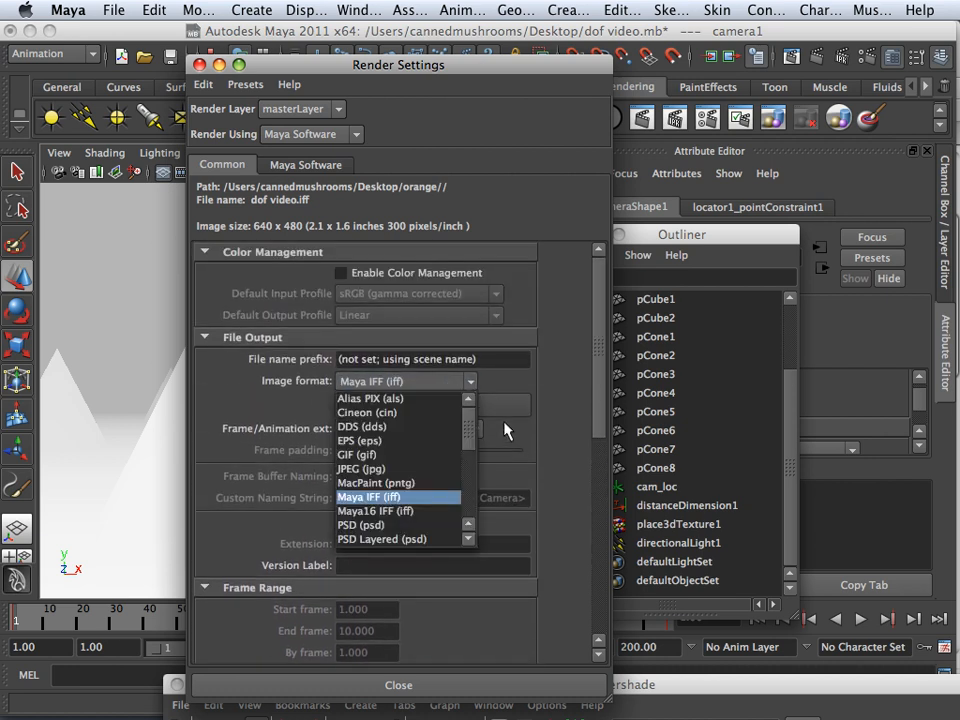
click(476, 431)
click(476, 430)
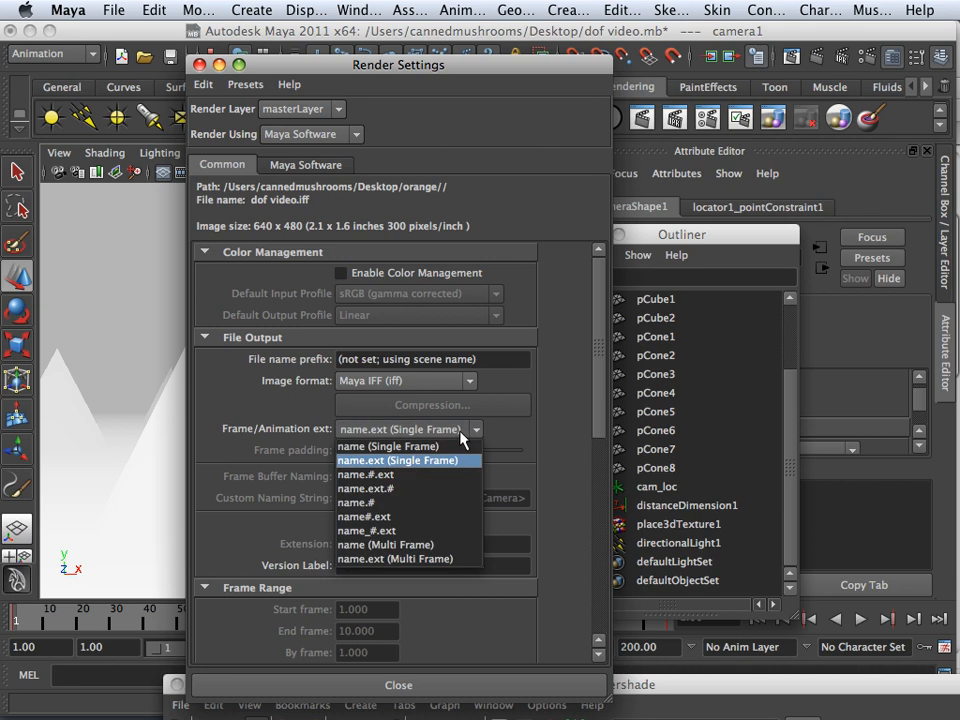
click(440, 545)
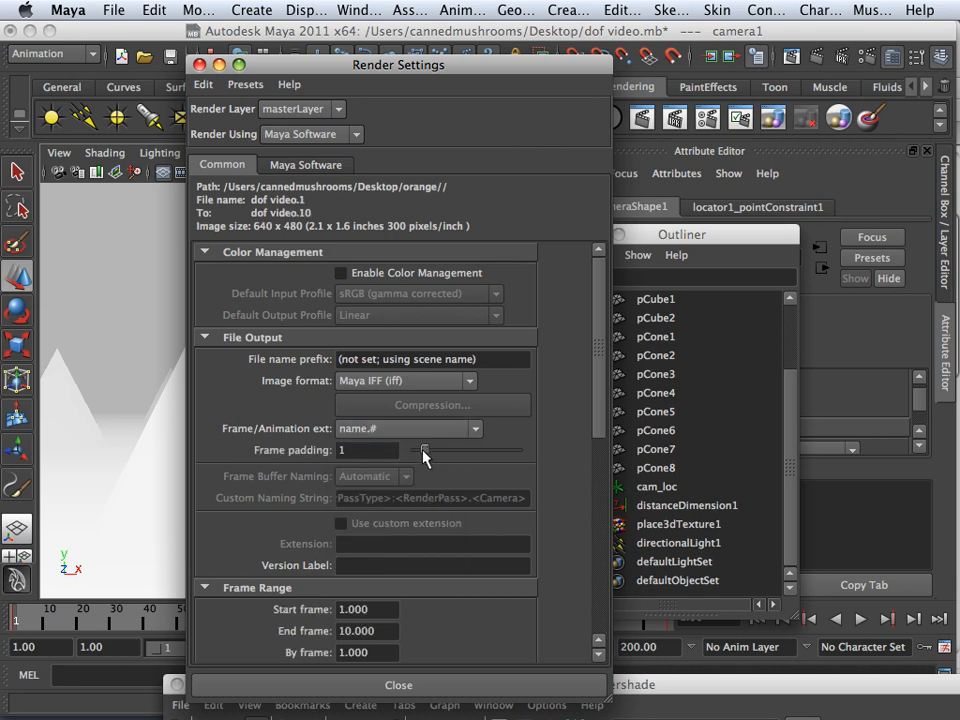
click(440, 382)
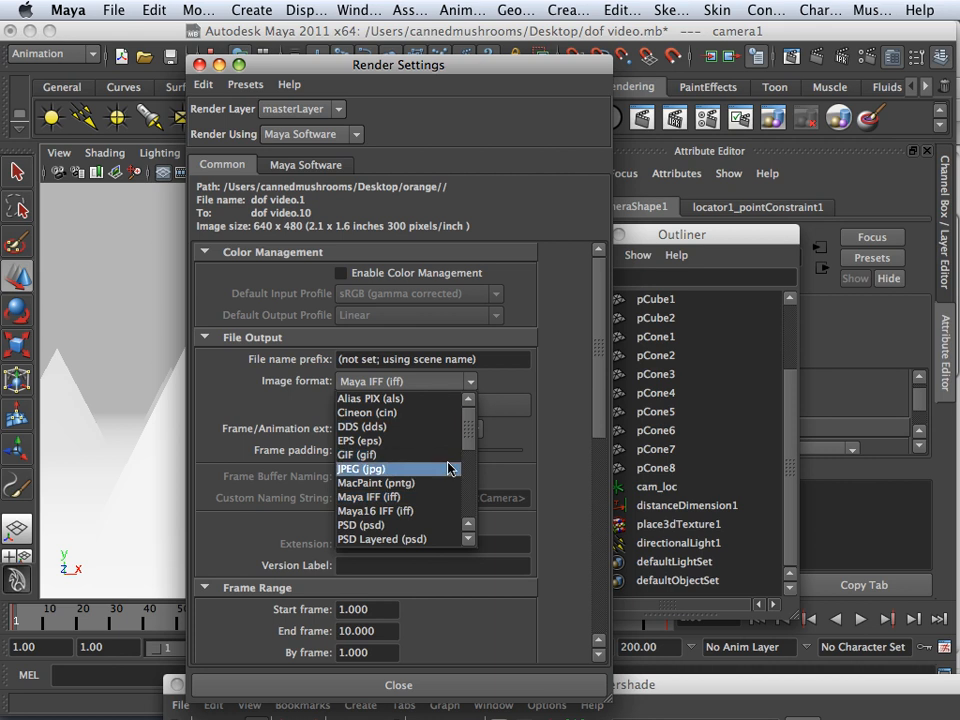
scroll(465, 466, down, 3)
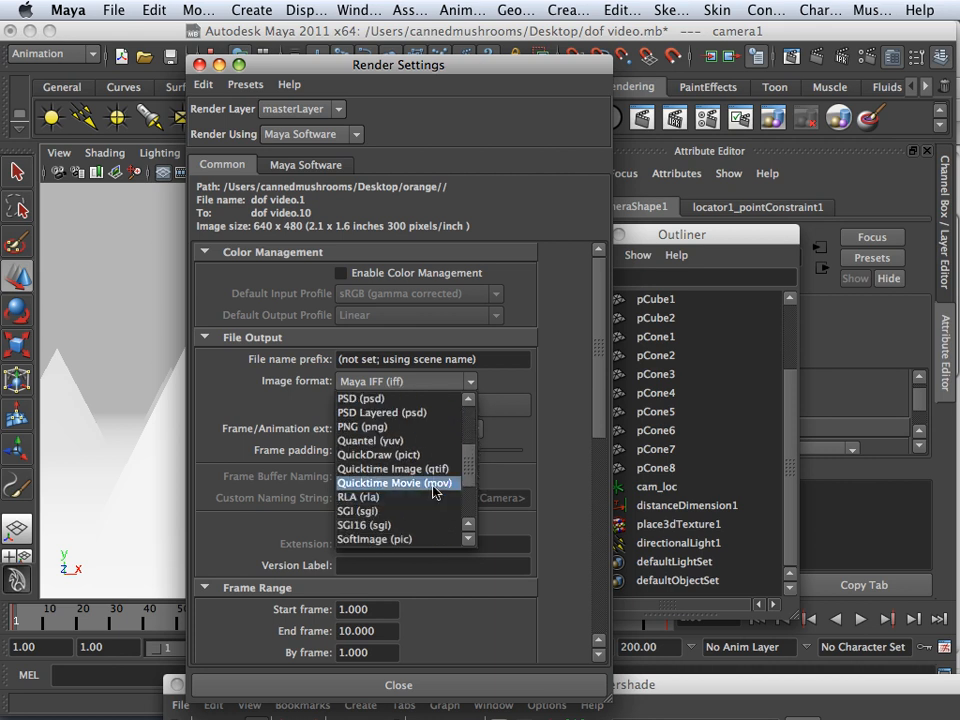
click(435, 483)
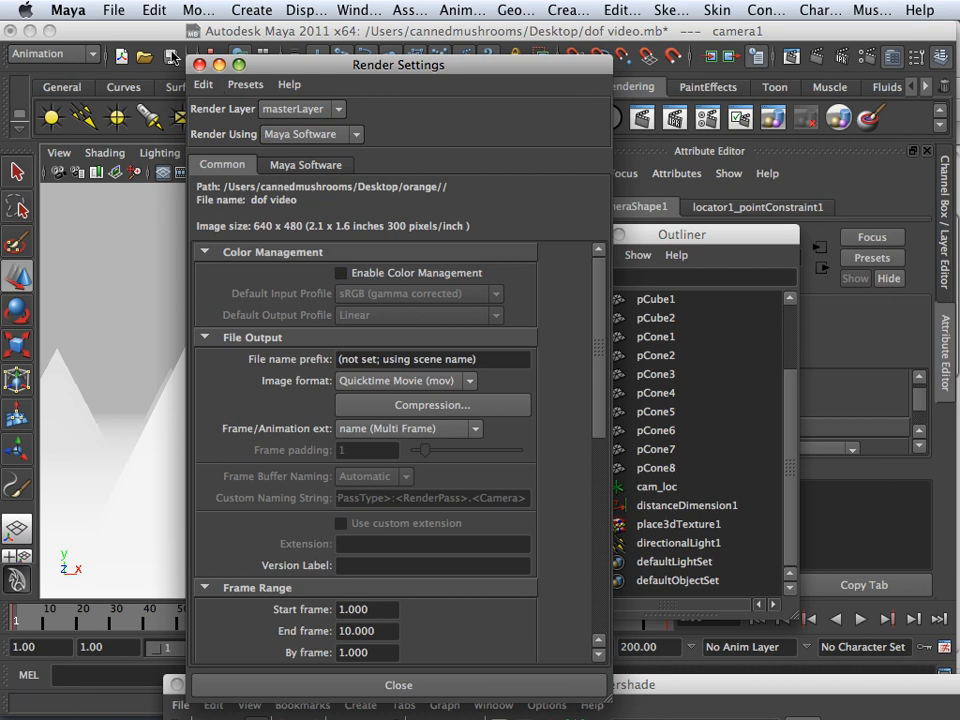
Create a folder named render pass on the Desktop and set it as the current project.
click(113, 10)
mouse_move(190, 396)
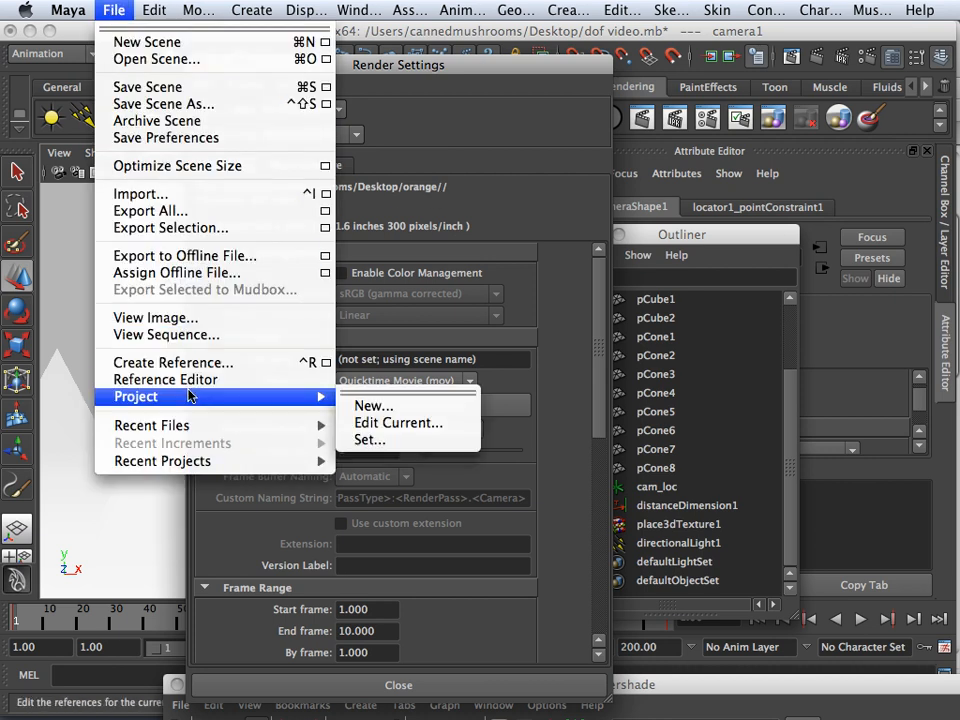
click(367, 441)
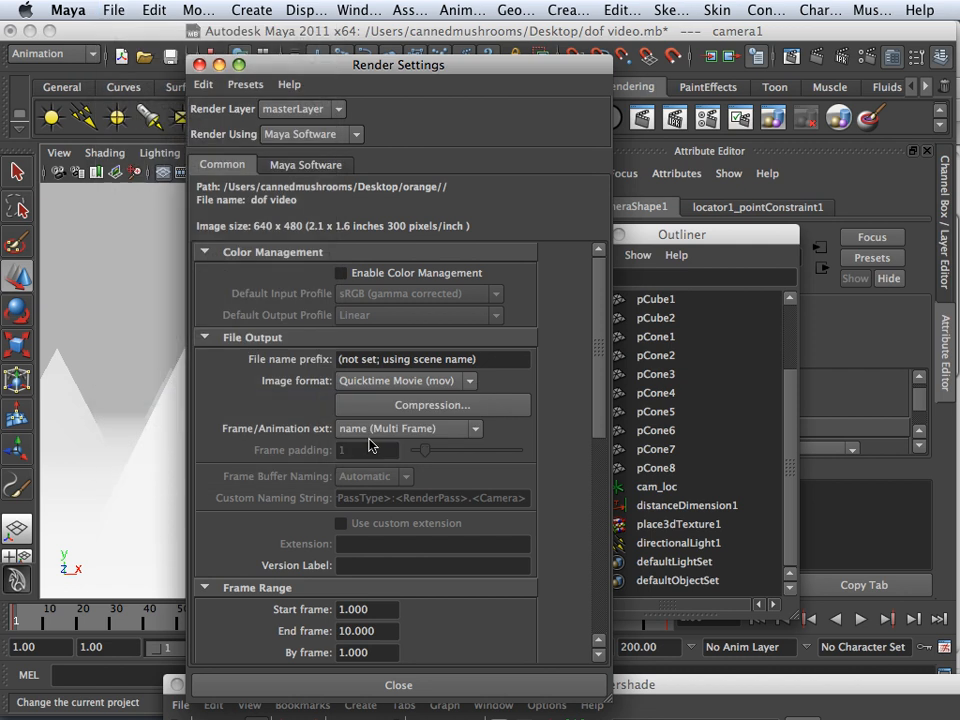
click(40, 196)
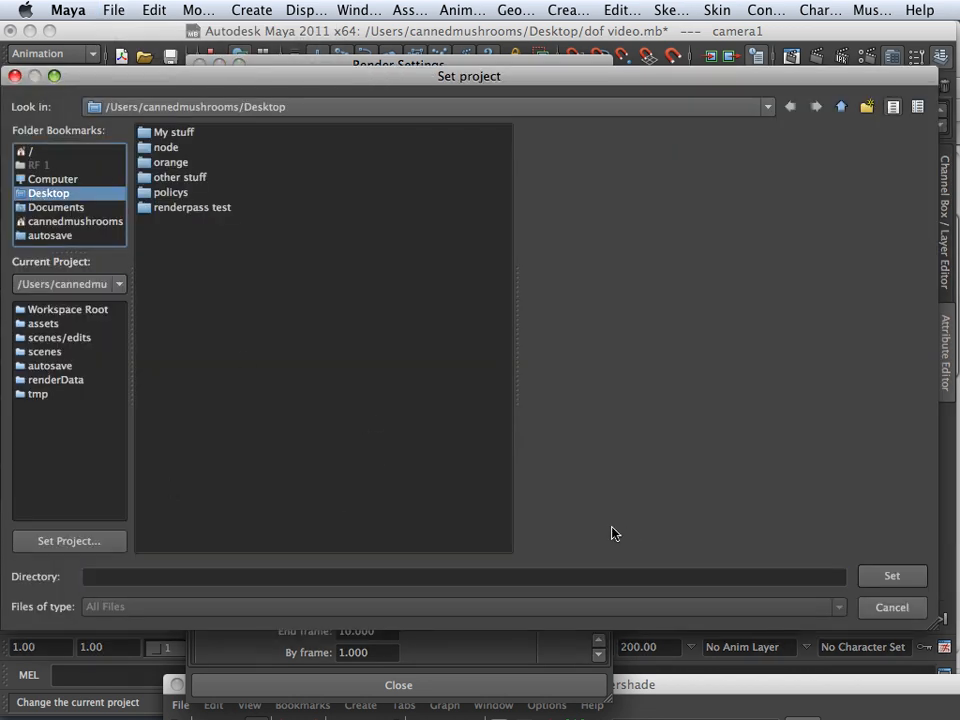
click(182, 445)
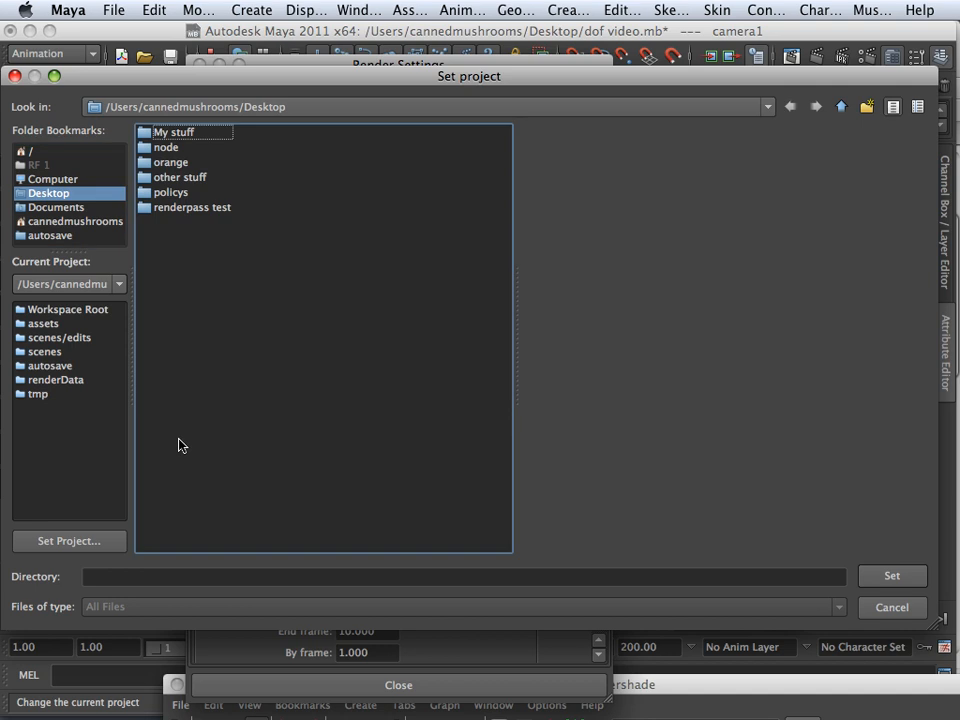
click(866, 106)
text(render pass)
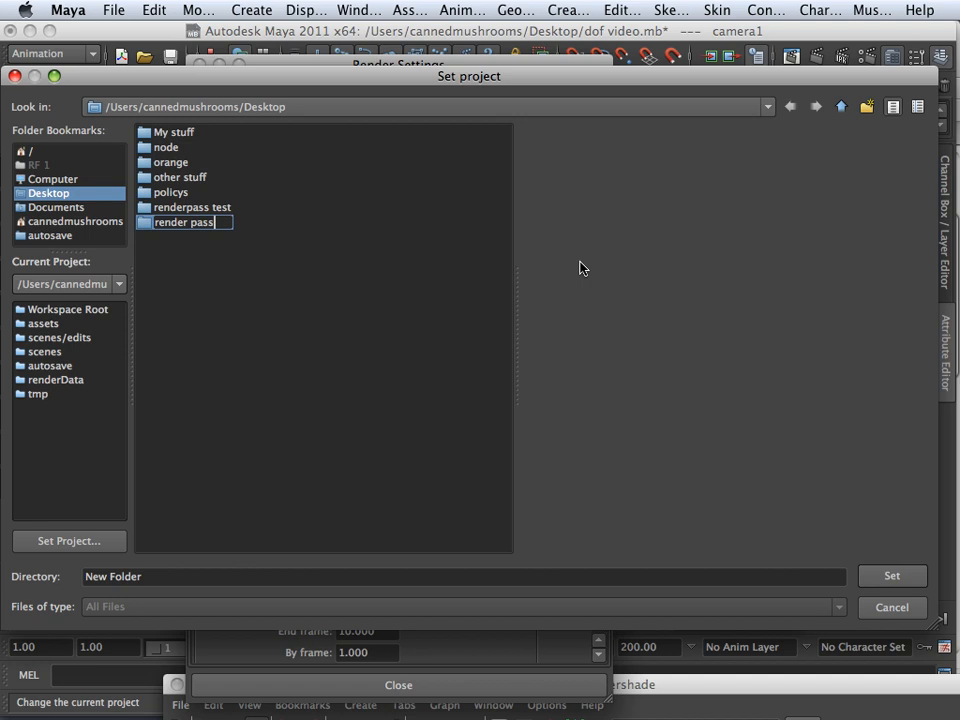
key(Return)
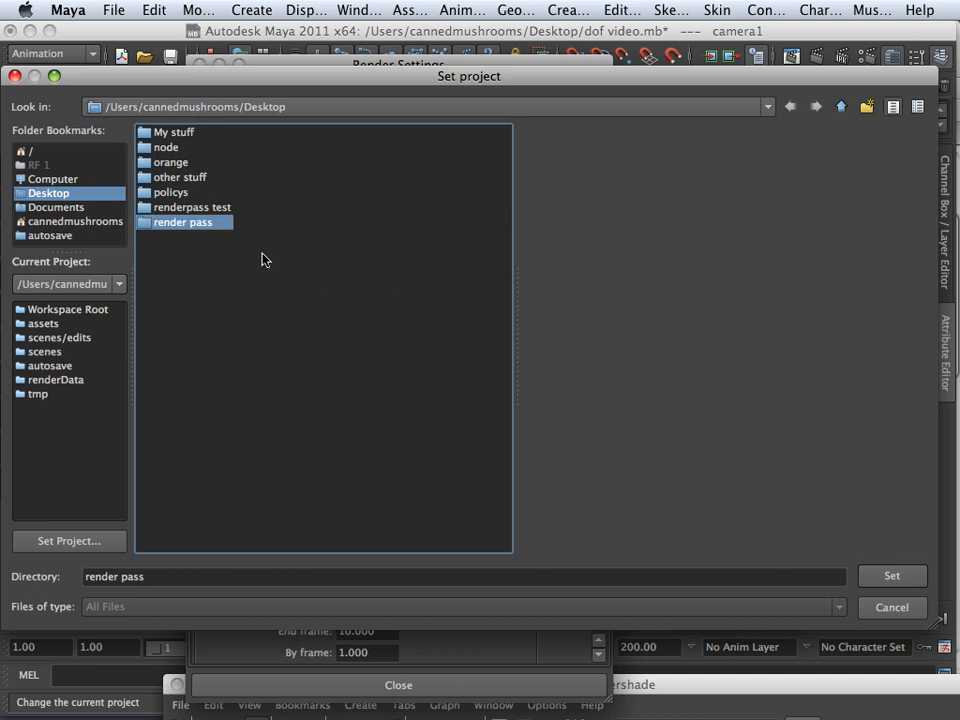
double_click(189, 230)
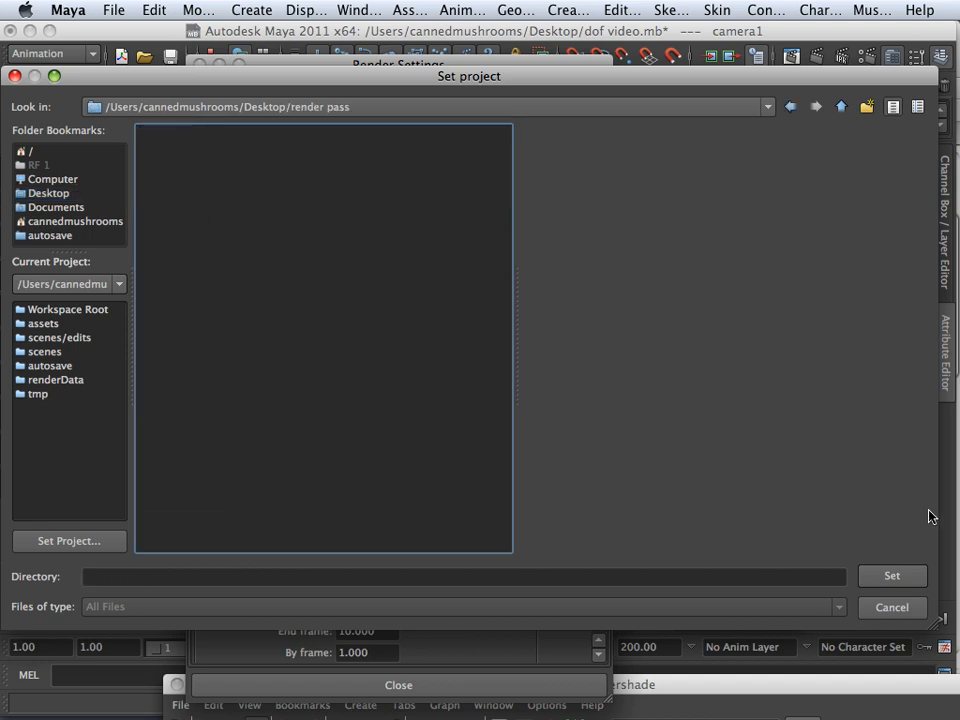
click(891, 577)
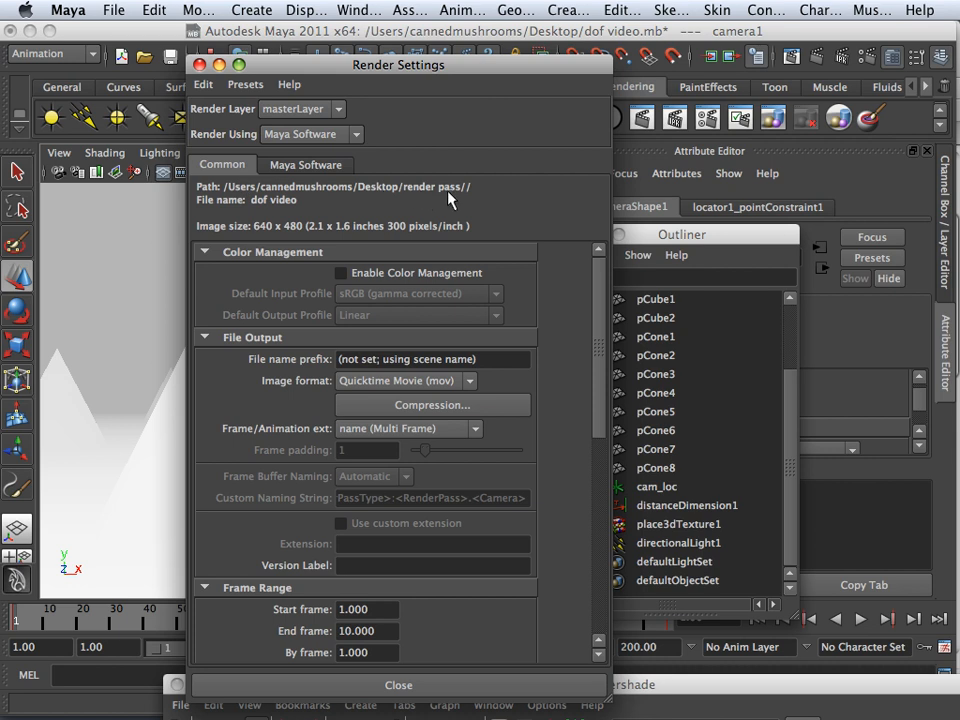
Set the end frame of the render's frame range to 200.
drag(334, 74, 275, 62)
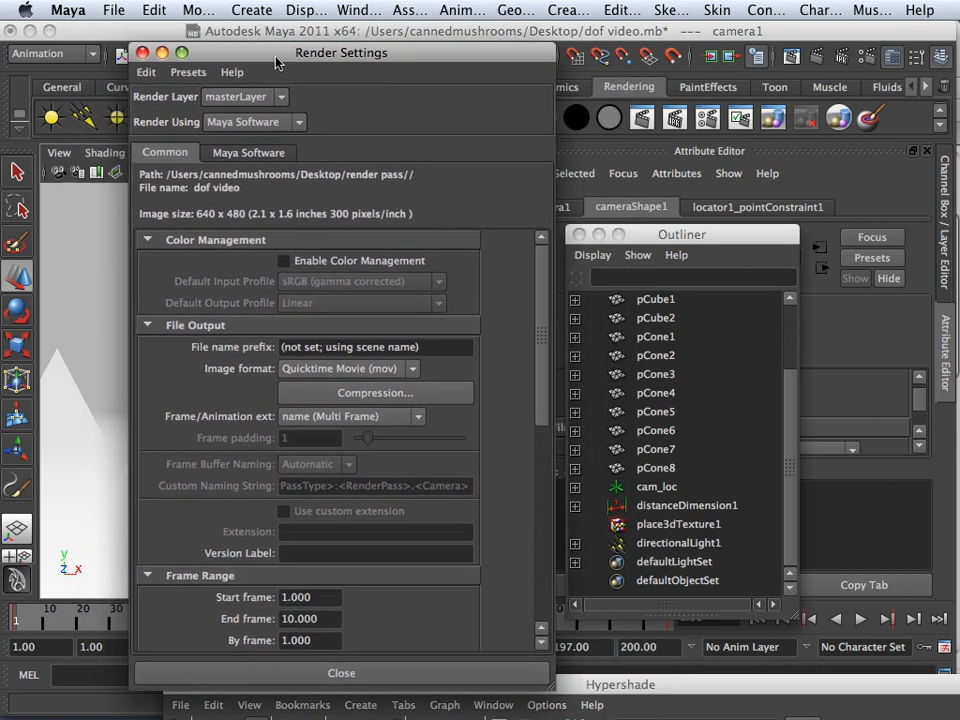
double_click(316, 620)
text(200)
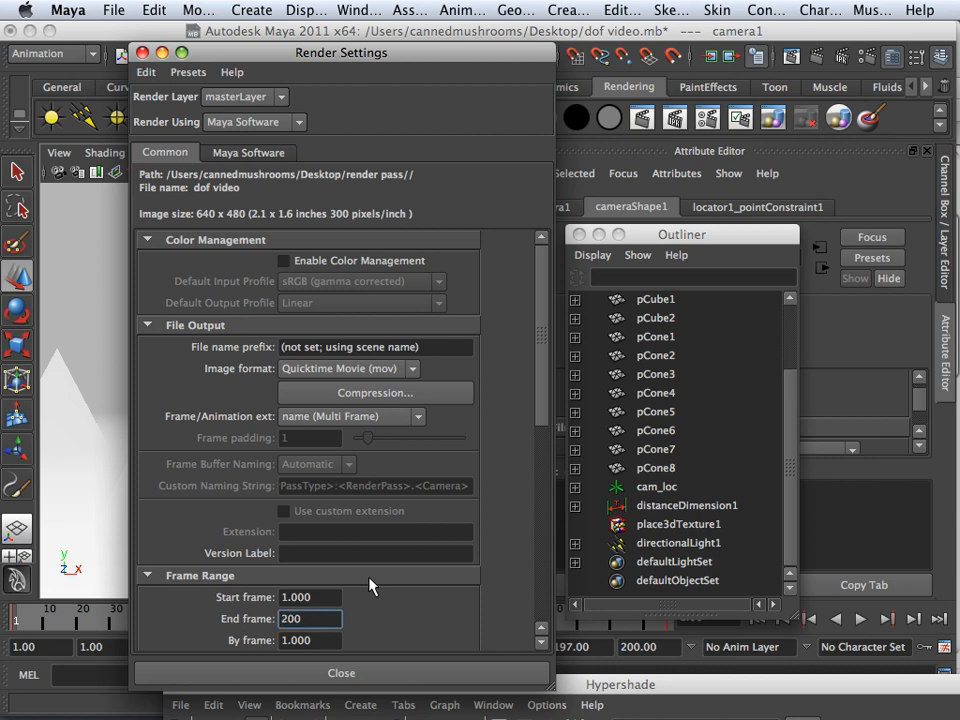
Confirm the end frame and examine the frame range, renderable camera, image size and resolution in the Render Settings.
key(Return)
scroll(386, 522, down, 3)
scroll(386, 522, down, 4)
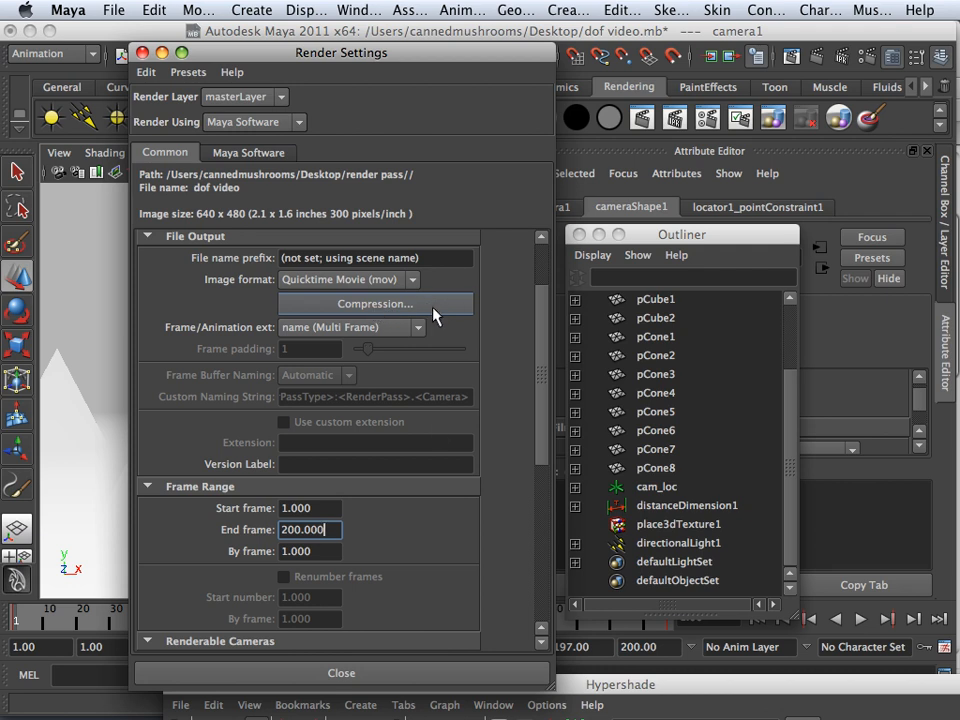
scroll(441, 454, down, 8)
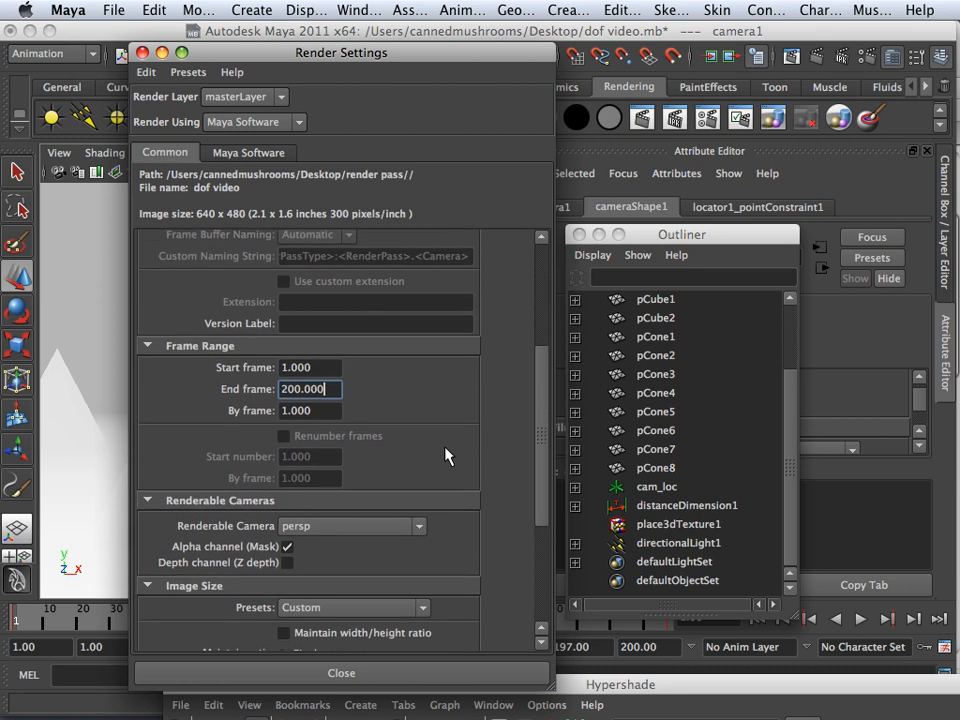
scroll(446, 455, down, 5)
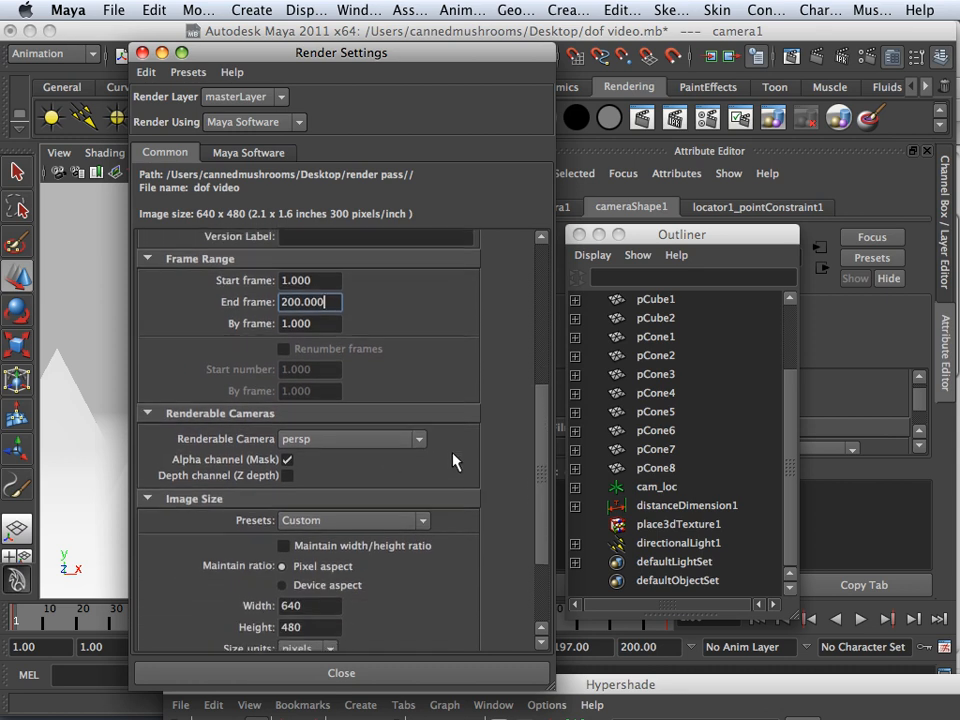
scroll(456, 458, up, 4)
scroll(456, 458, down, 6)
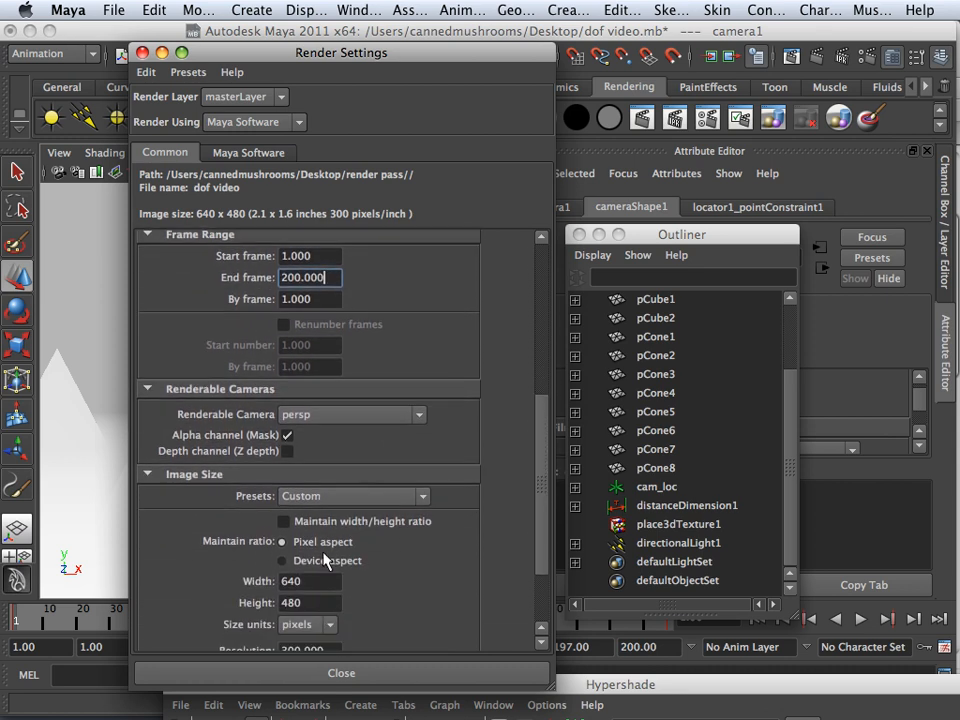
scroll(318, 570, down, 5)
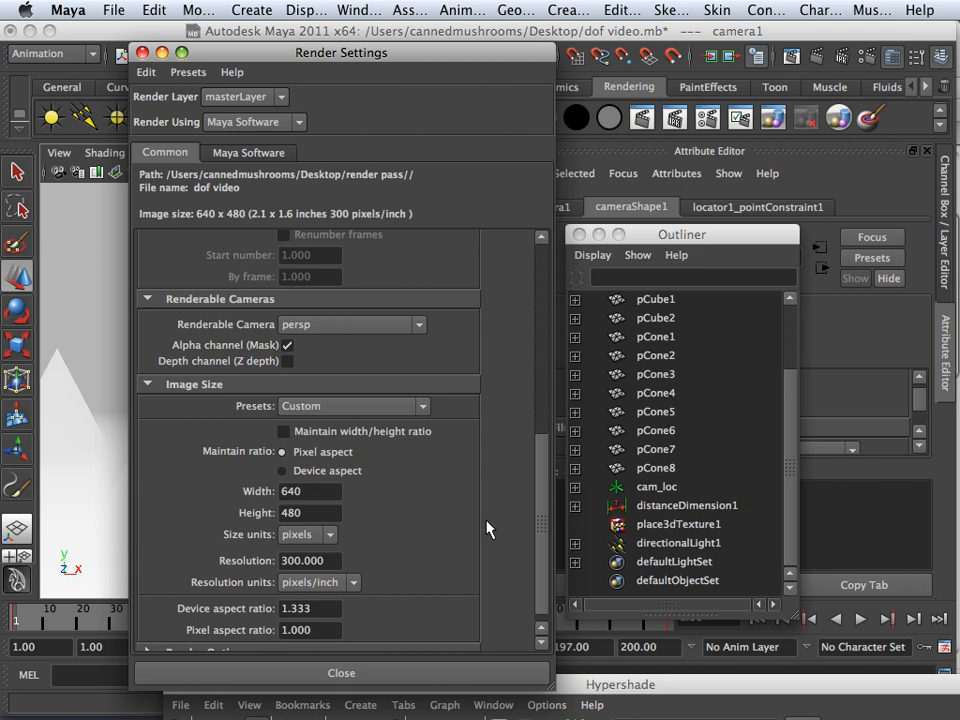
drag(325, 566, 249, 565)
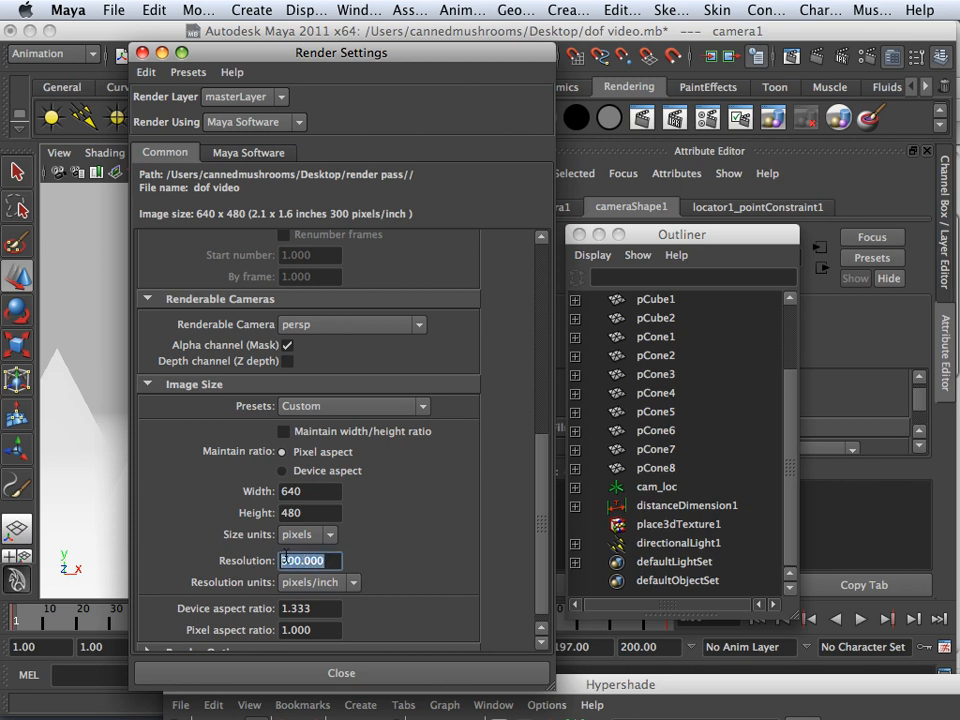
Move the Render Settings and Hypershade windows aside and open the Script Editor to read the latest render messages.
drag(225, 50, 212, 280)
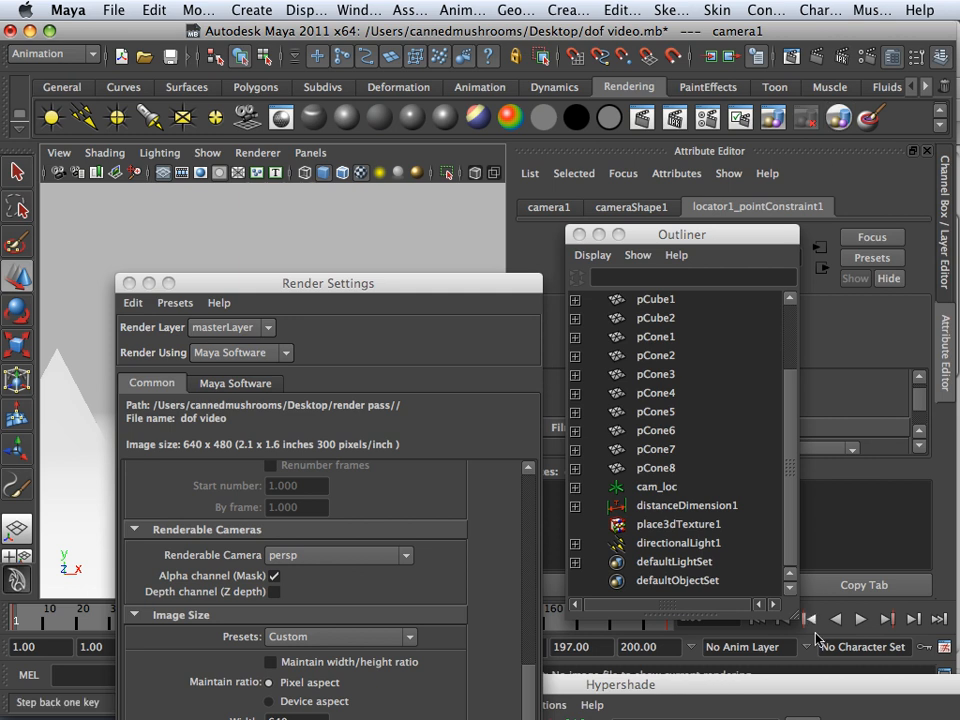
click(818, 690)
drag(816, 687, 337, 268)
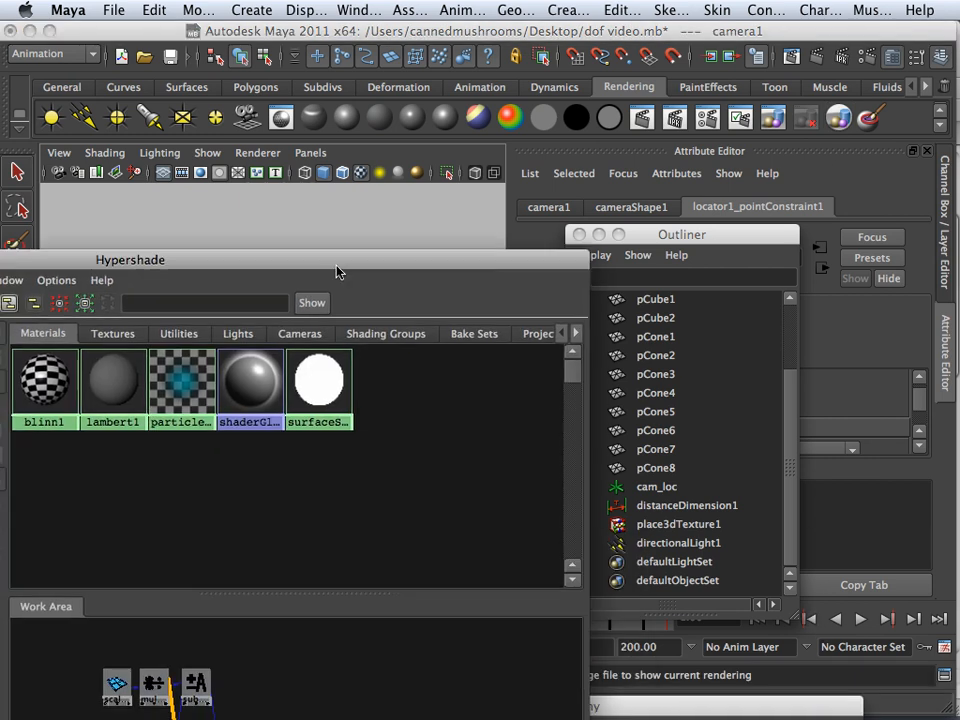
click(943, 675)
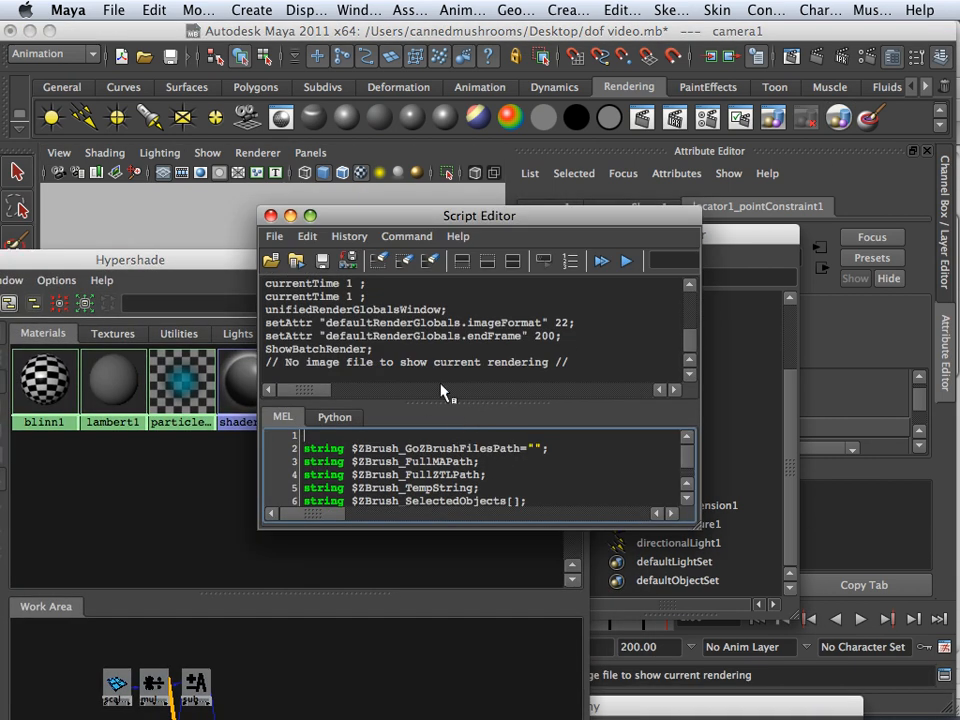
click(449, 362)
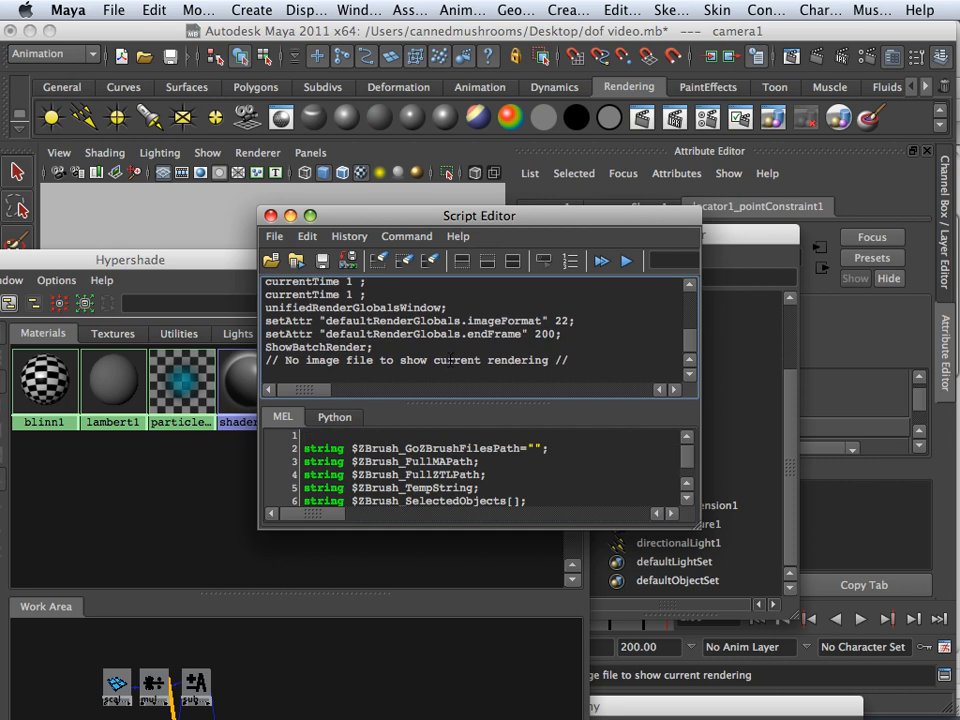
scroll(460, 364, down, 1)
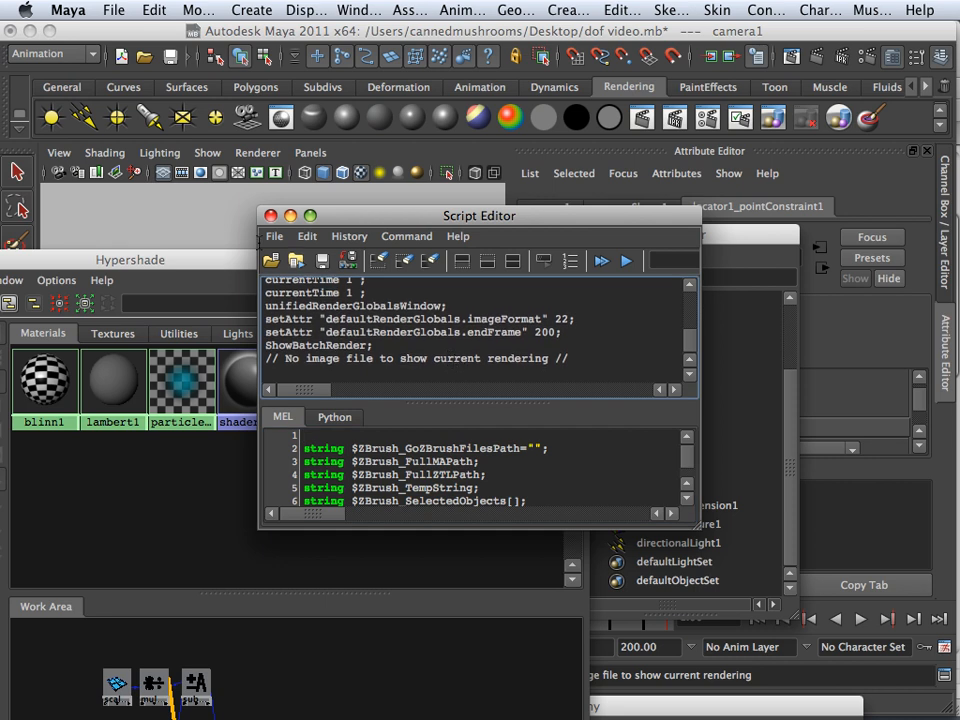
Select pCube2 in the viewport, run Show Batch Render and check its output in the Script Editor.
click(197, 222)
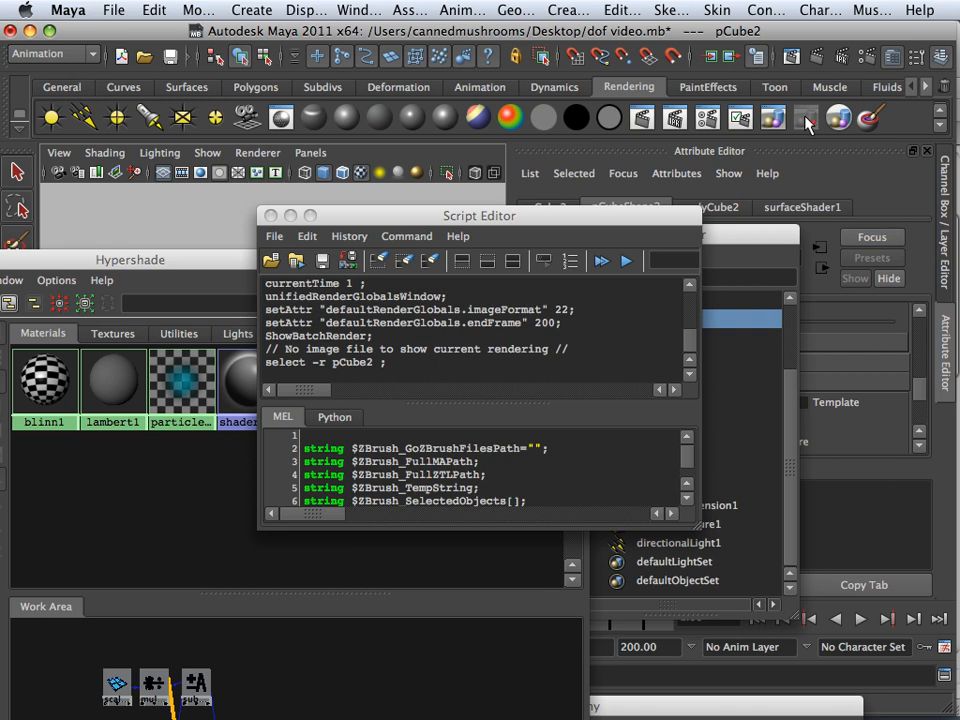
click(834, 119)
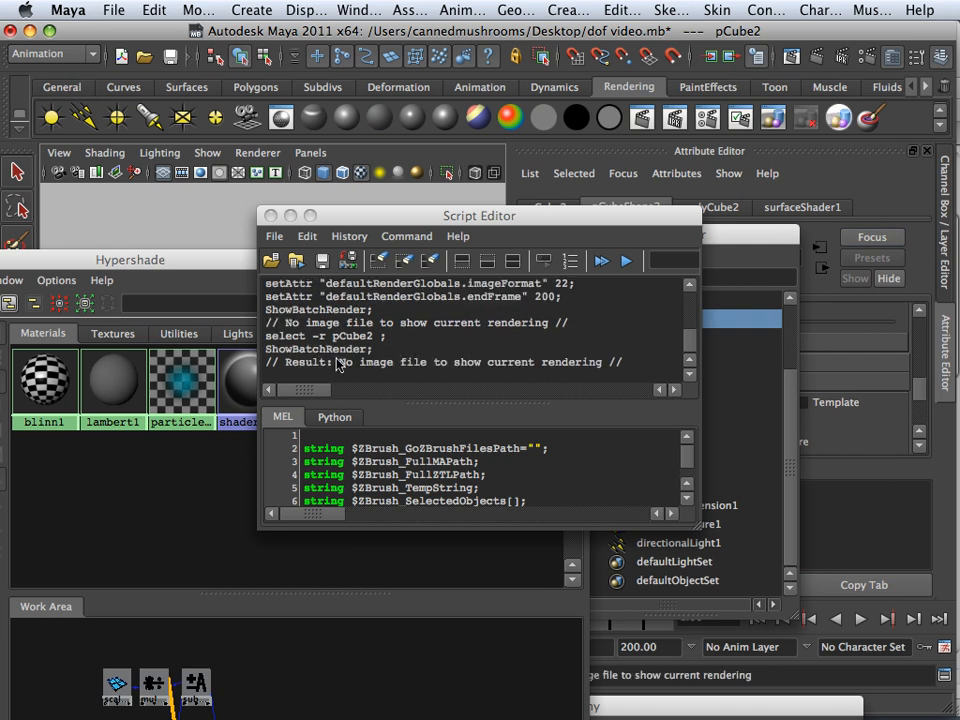
scroll(340, 362, down, 1)
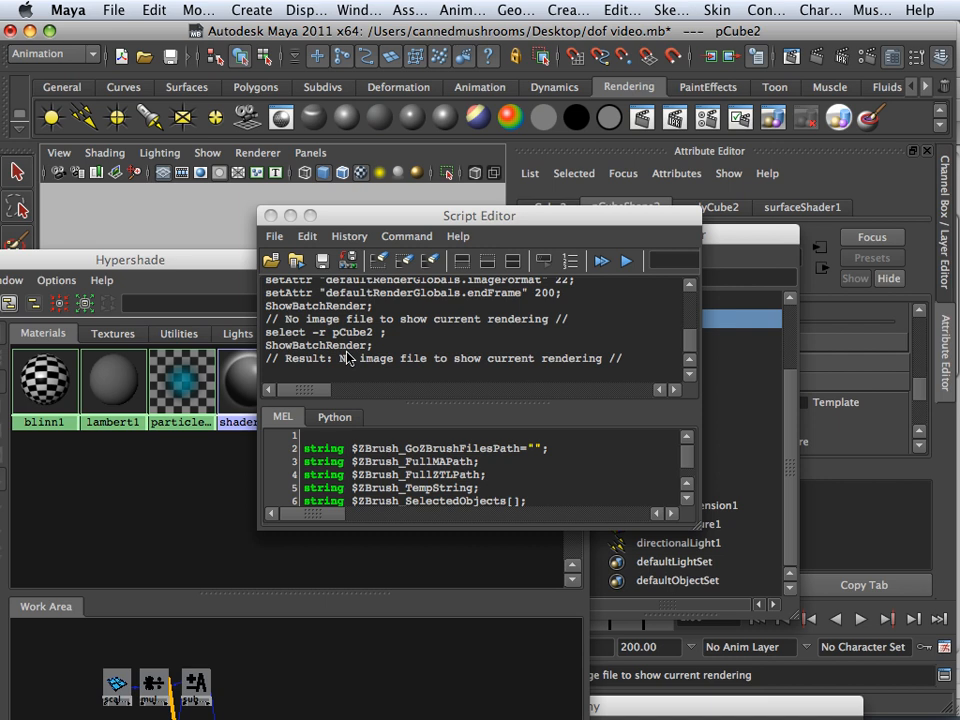